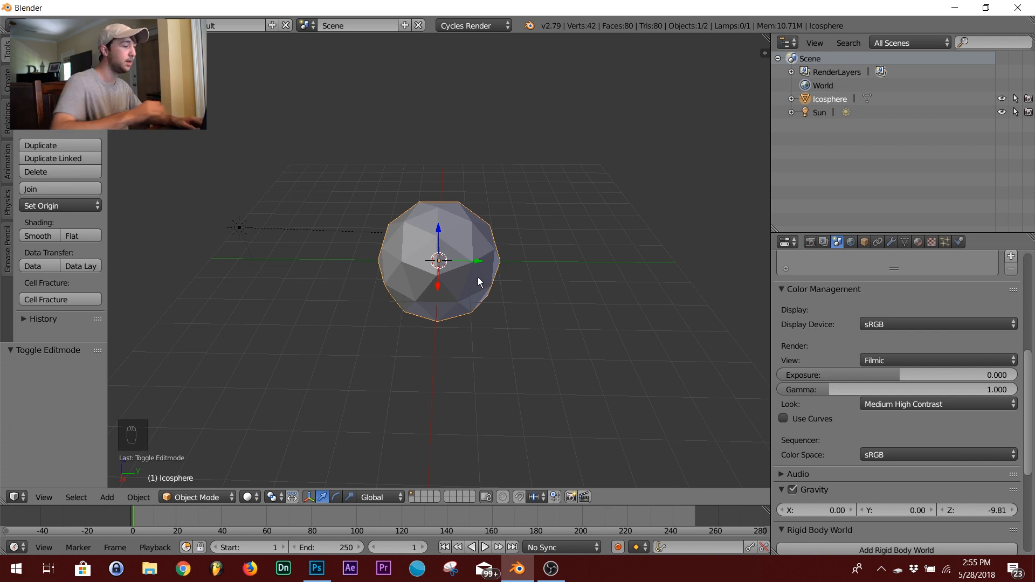
Subdivide the icosphere's whole mesh with 10 cuts and scale the object up uniformly by about 1.3
{"action": "key", "text": "Tab"}
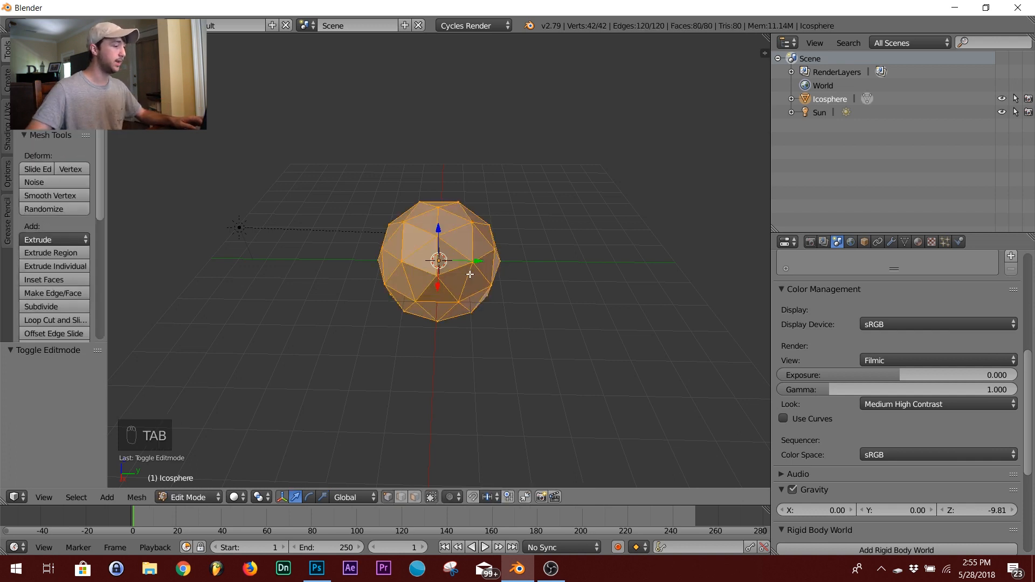
{"action": "key", "text": "w"}
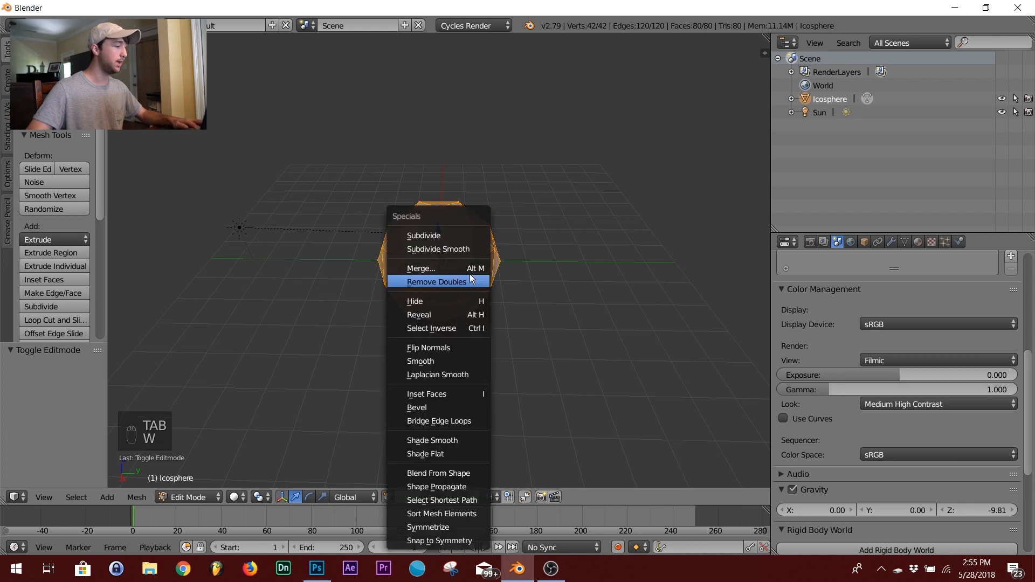
{"action": "left_click", "coordinate": [465, 252]}
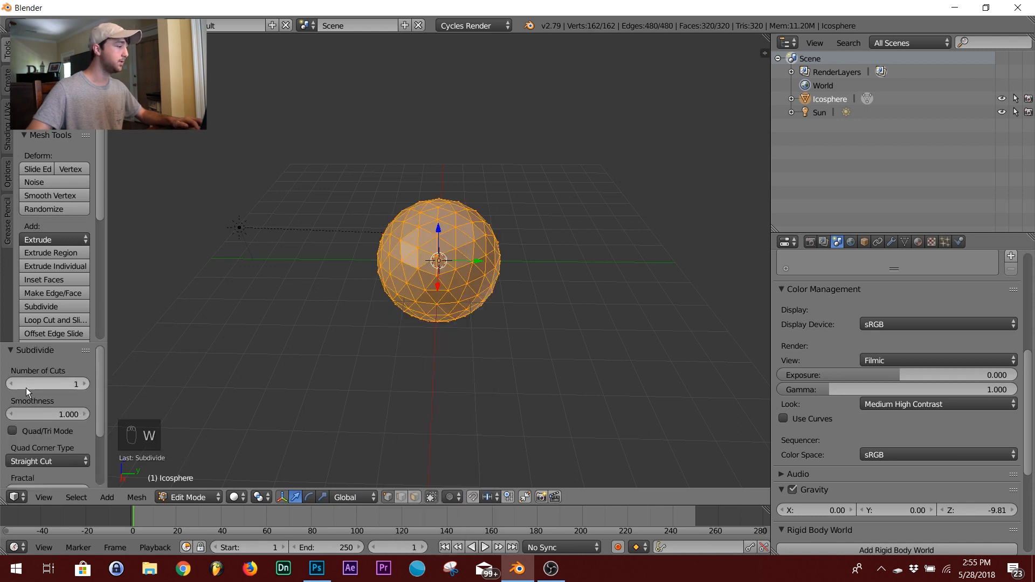
{"action": "left_click_drag", "start_coordinate": [26, 387], "coordinate": [76, 385]}
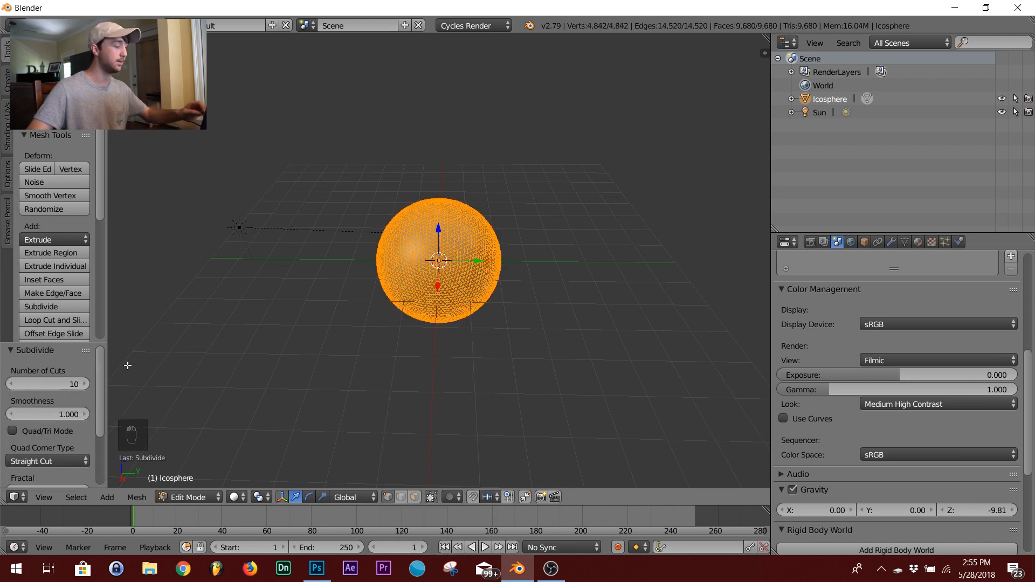
{"action": "key", "text": "Tab"}
{"action": "key", "text": "s"}
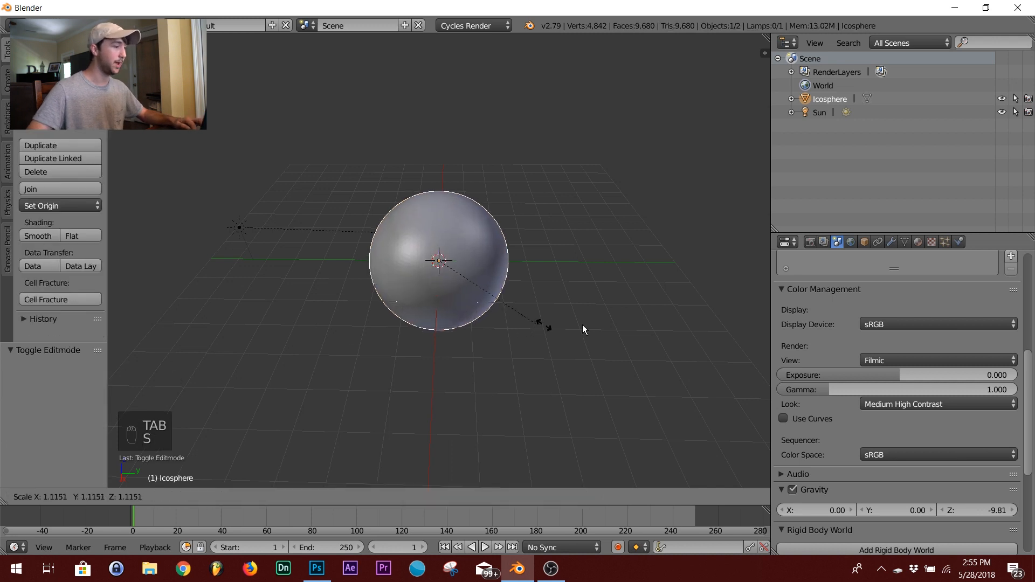
{"action": "left_click", "coordinate": [551, 337]}
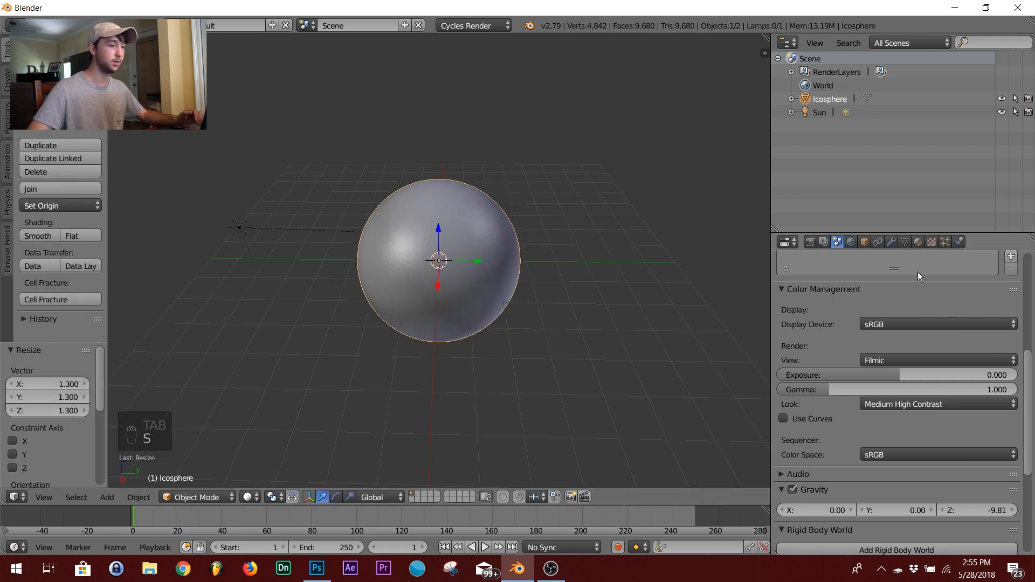
Add a Subdivision Surface modifier followed by a Displace modifier to the icosphere
{"action": "left_click", "coordinate": [892, 242]}
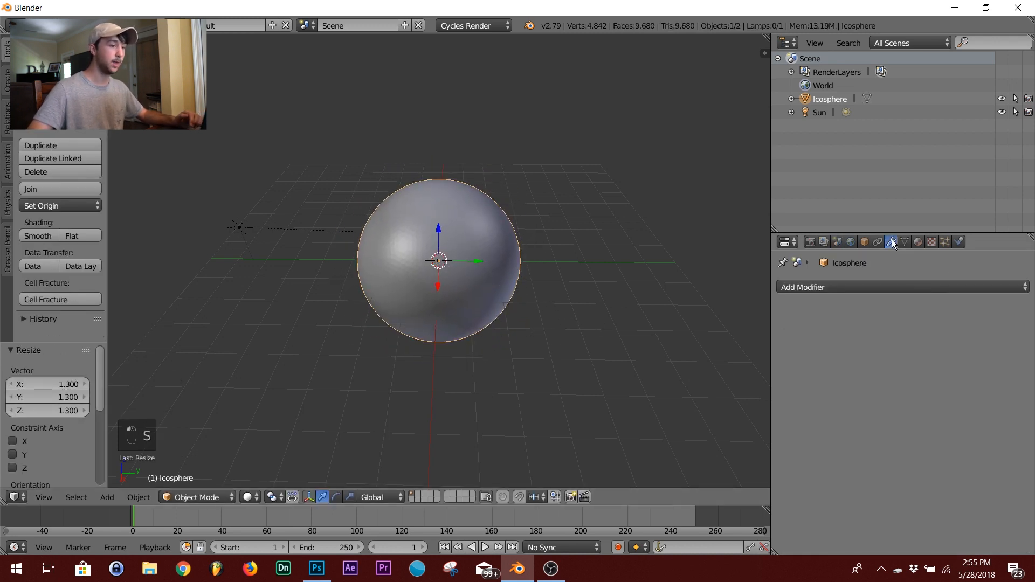
{"action": "left_click", "coordinate": [869, 286]}
{"action": "left_click", "coordinate": [794, 509]}
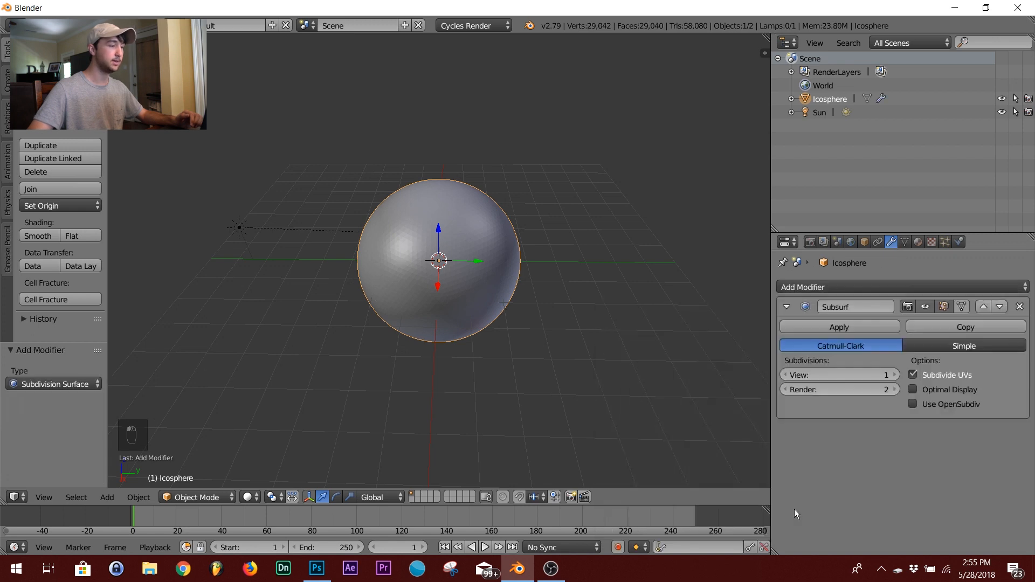
{"action": "left_click", "coordinate": [900, 284]}
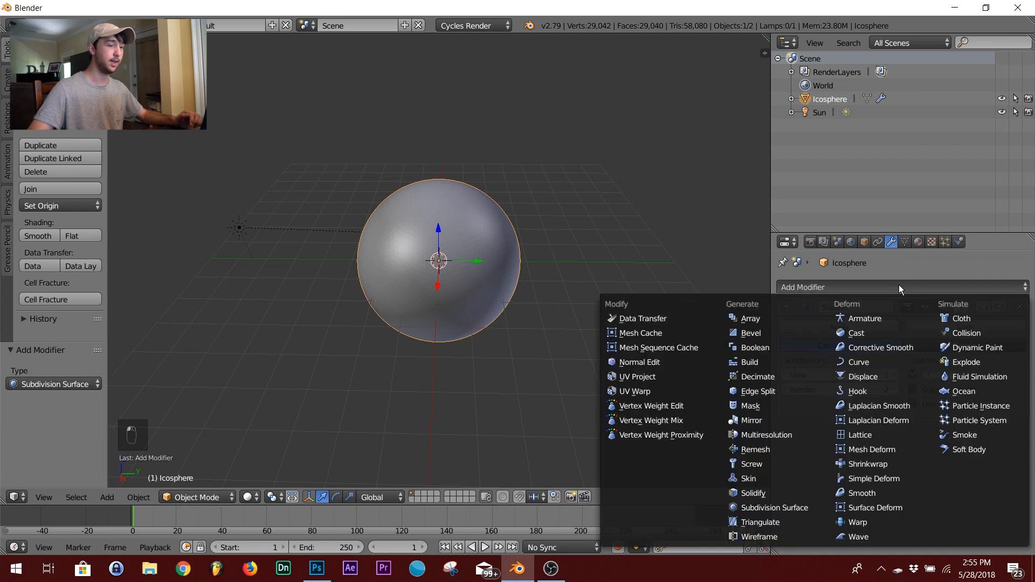
{"action": "left_click", "coordinate": [898, 376]}
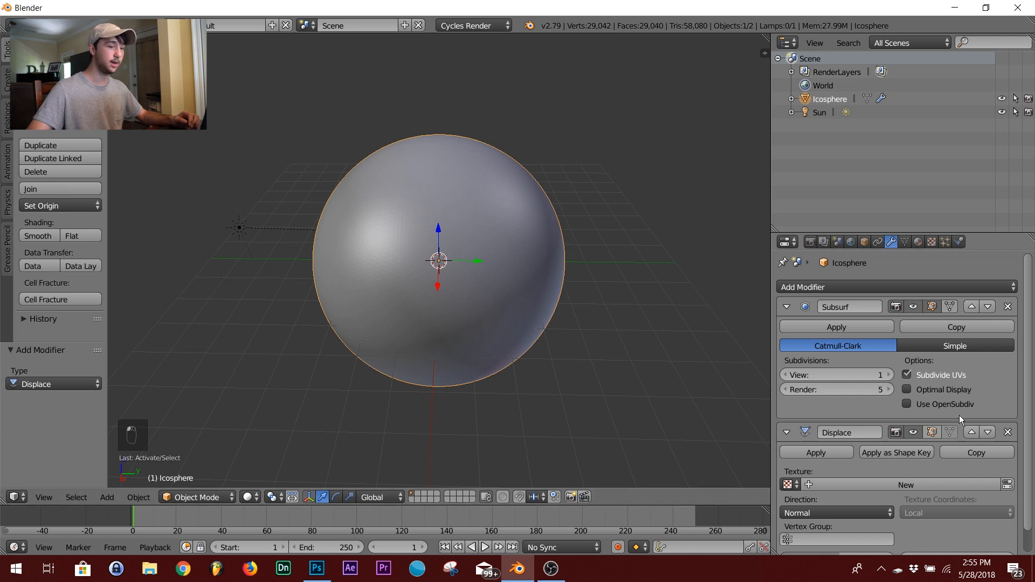
Create a new texture for the Displace modifier and set its type to Marble
{"action": "scroll", "coordinate": [958, 415], "scroll_direction": "down", "scroll_amount": 1}
{"action": "left_click", "coordinate": [914, 456]}
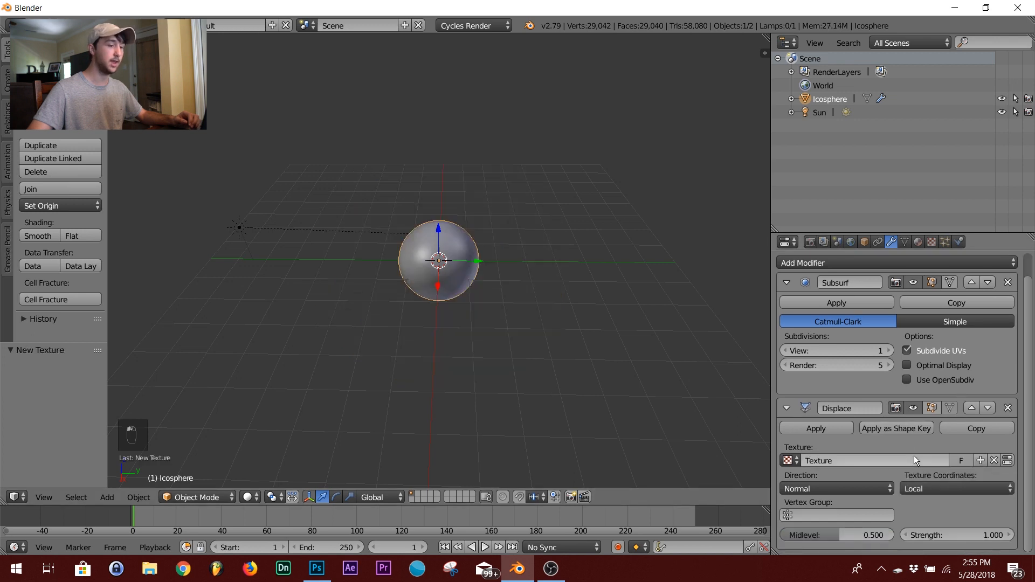
{"action": "left_click", "coordinate": [1007, 461]}
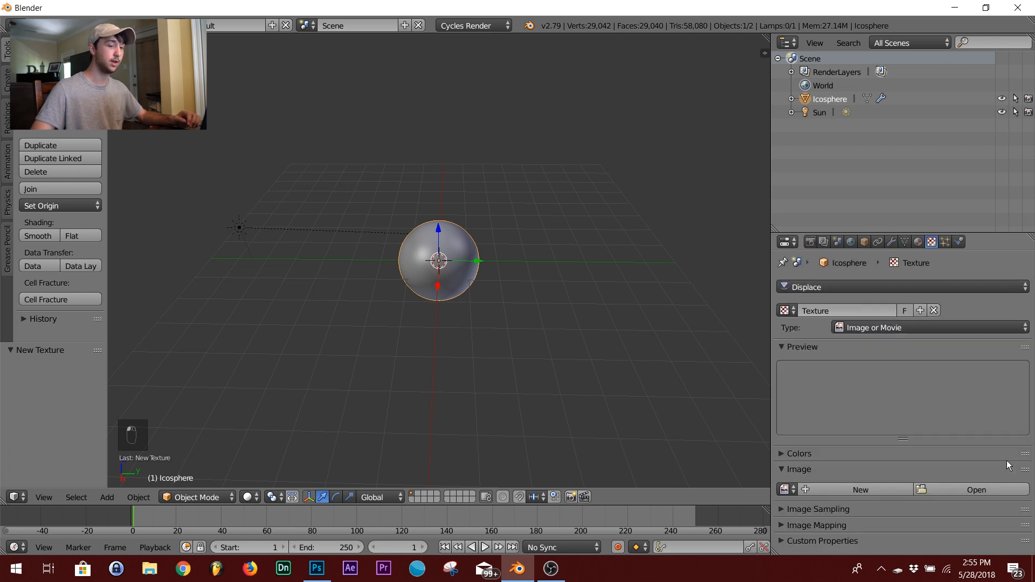
{"action": "left_click", "coordinate": [891, 328]}
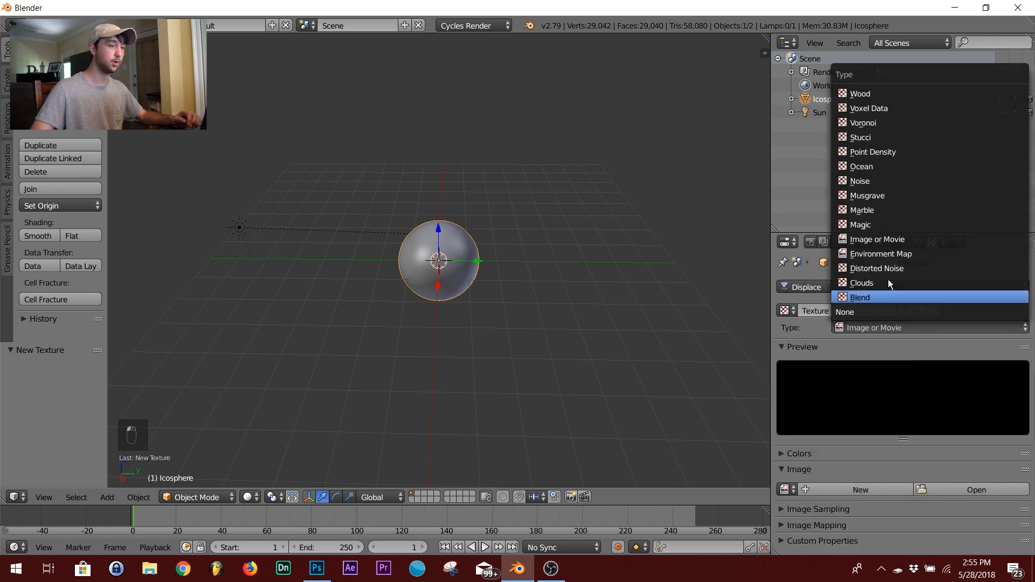
{"action": "left_click", "coordinate": [877, 211]}
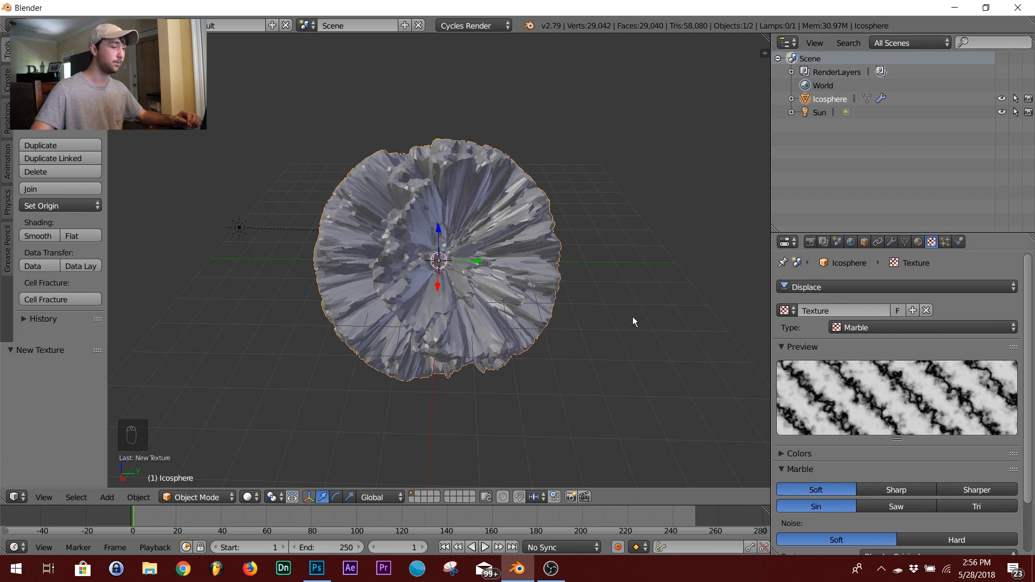
{"action": "middle_click_drag", "start_coordinate": [581, 290], "coordinate": [620, 280]}
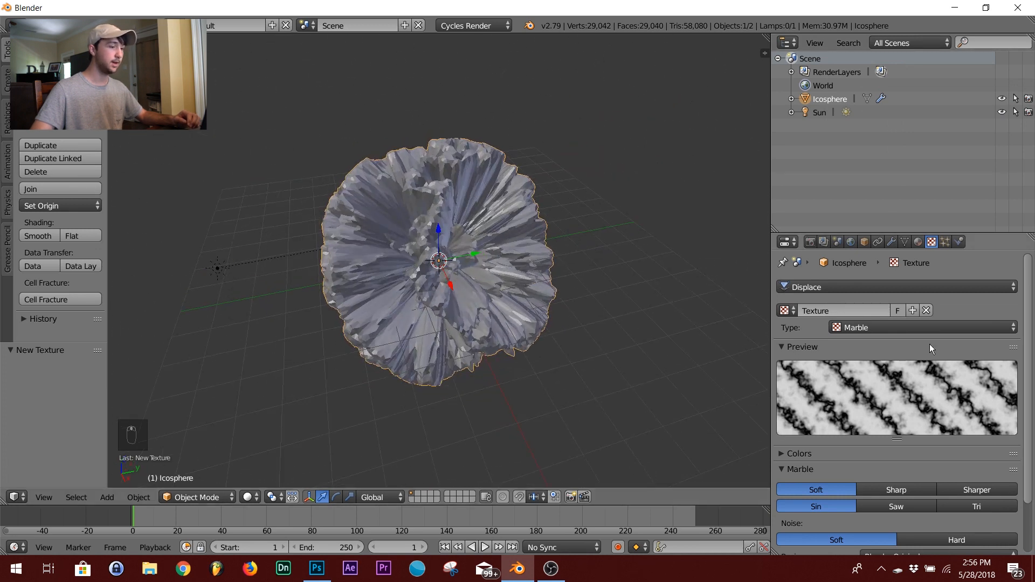
{"action": "left_click", "coordinate": [918, 333]}
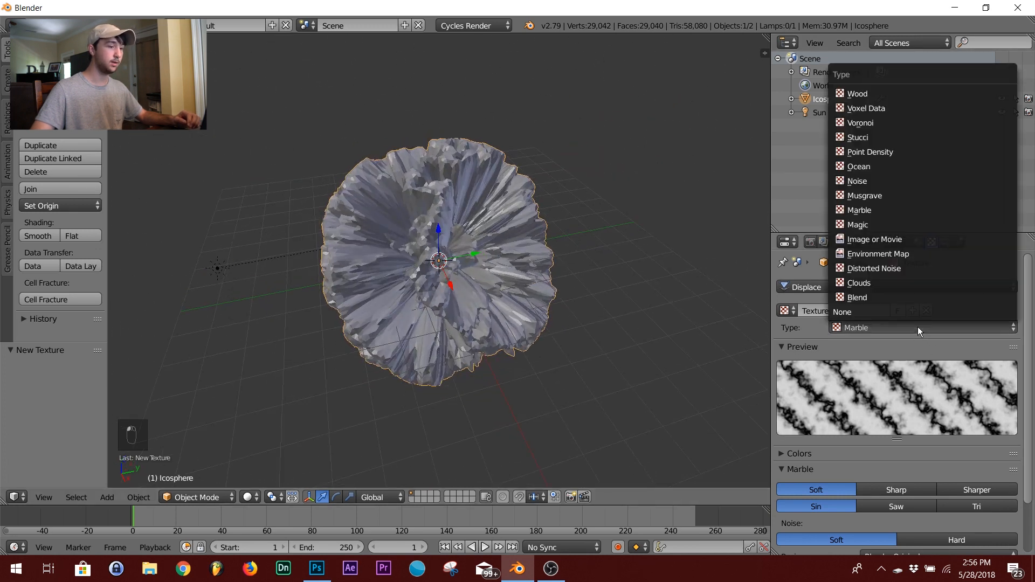
{"action": "left_click", "coordinate": [862, 211]}
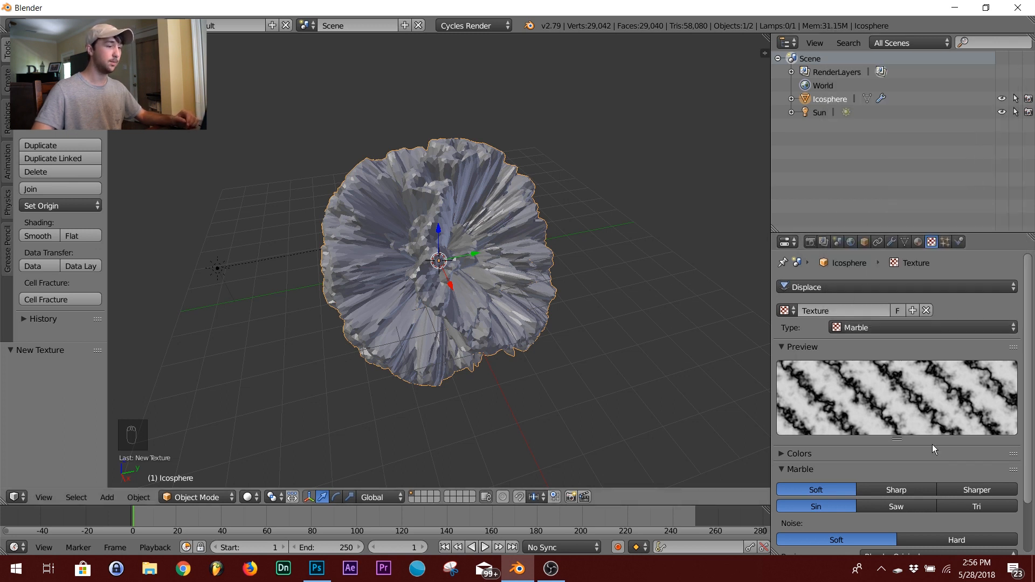
{"action": "scroll", "coordinate": [933, 435], "scroll_direction": "down", "scroll_amount": 3}
{"action": "scroll", "coordinate": [930, 433], "scroll_direction": "up", "scroll_amount": 3}
Change the displacement texture's type to Magic and expand its color settings
{"action": "left_click", "coordinate": [905, 324]}
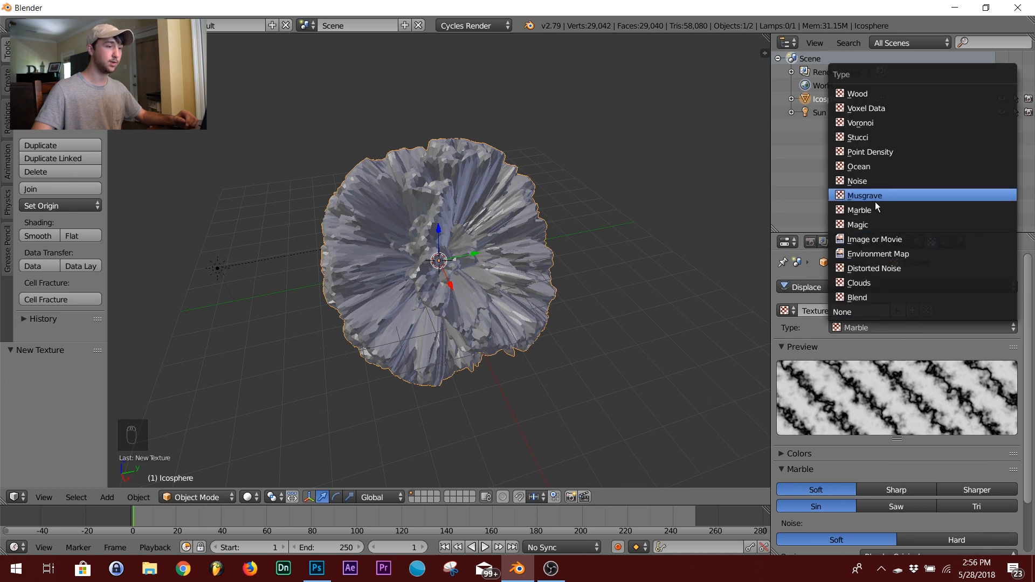
{"action": "left_click", "coordinate": [873, 222]}
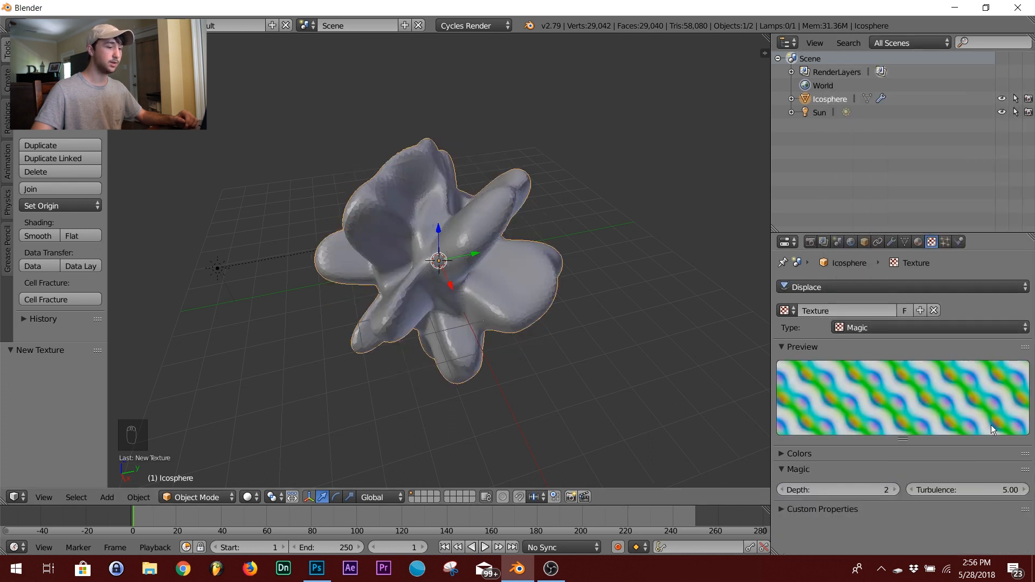
{"action": "left_click", "coordinate": [830, 455]}
{"action": "scroll", "coordinate": [831, 448], "scroll_direction": "down", "scroll_amount": 3}
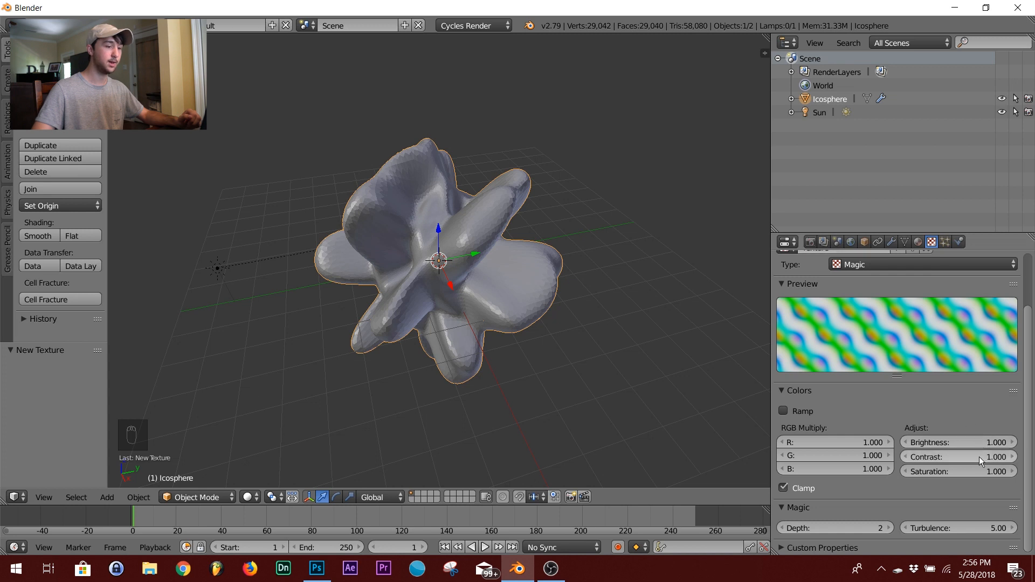
Try a saturation of 0 on the Magic texture, inspect the displaced shape, and restore the saturation to 1
{"action": "left_click_drag", "start_coordinate": [979, 468], "coordinate": [917, 468]}
{"action": "middle_click_drag", "start_coordinate": [485, 280], "coordinate": [463, 229]}
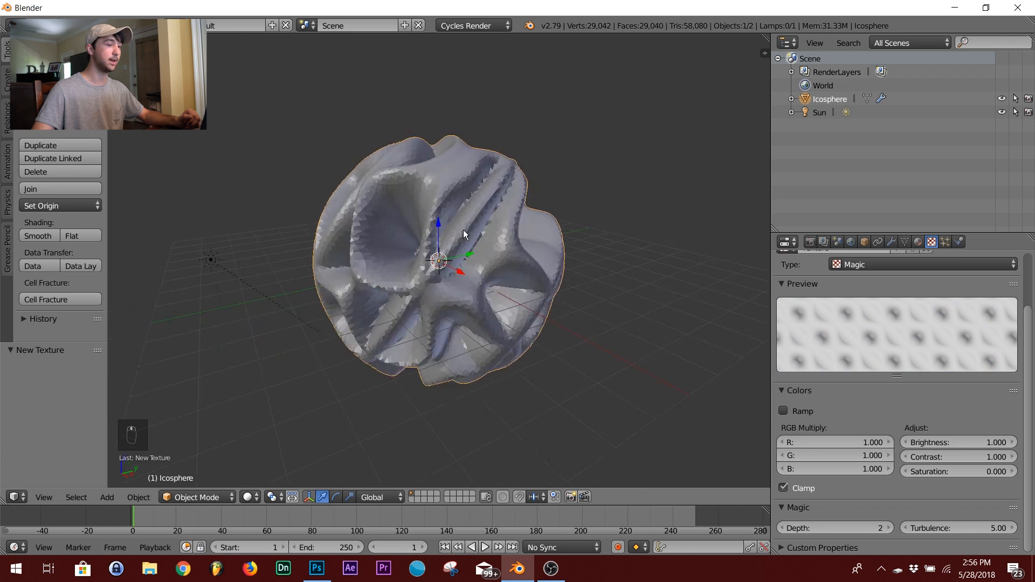
{"action": "left_click", "coordinate": [935, 471]}
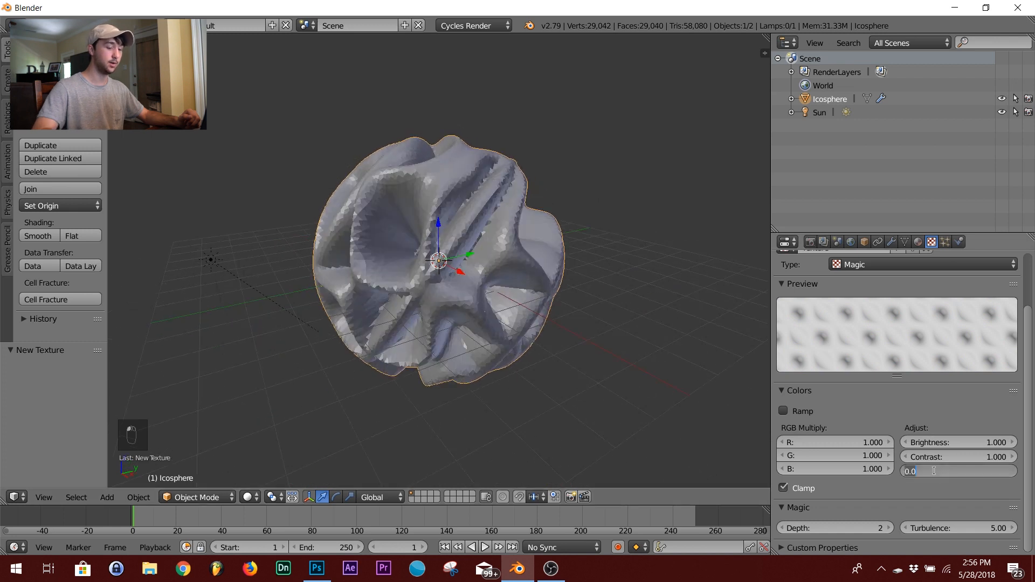
{"action": "type", "text": "1"}
{"action": "key", "text": "Return"}
{"action": "middle_click_drag", "start_coordinate": [581, 296], "coordinate": [372, 267]}
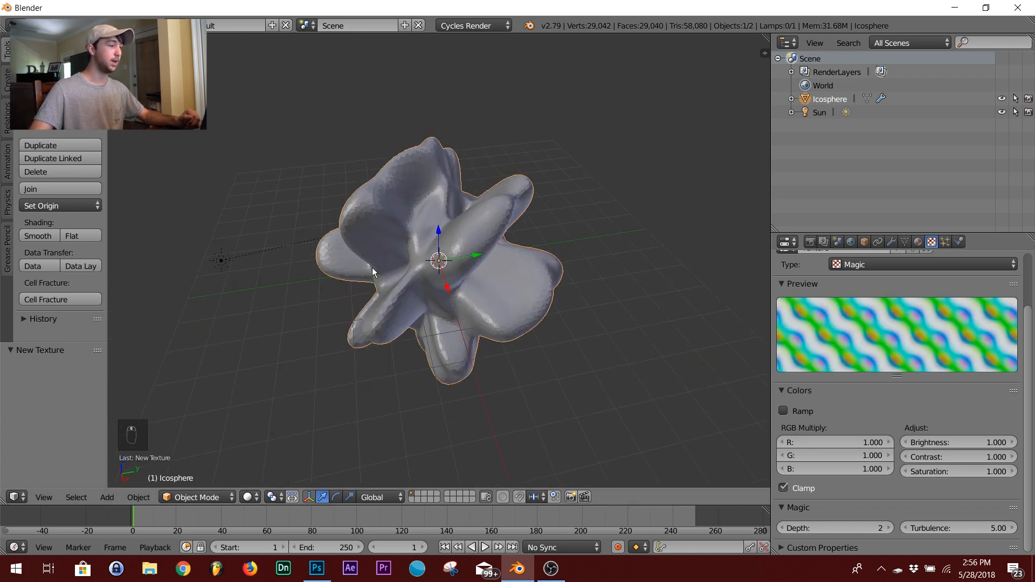
Try a contrast of 5 on the Magic texture and inspect the displaced shape
{"action": "left_click", "coordinate": [966, 453]}
{"action": "type", "text": "5"}
{"action": "key", "text": "Return"}
{"action": "scroll", "coordinate": [666, 332], "scroll_direction": "down", "scroll_amount": 5}
{"action": "middle_click_drag", "start_coordinate": [568, 301], "coordinate": [555, 276]}
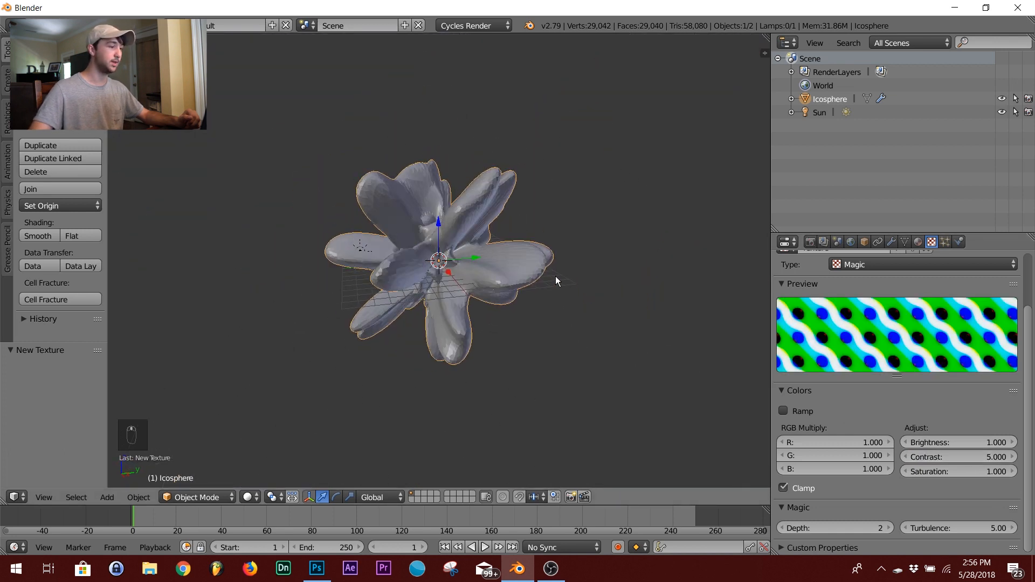
Try brightness values of 0.5 and 2 on the Magic texture, and return the brightness to 1
{"action": "left_click", "coordinate": [982, 443]}
{"action": "type", "text": "0.5"}
{"action": "key", "text": "Return"}
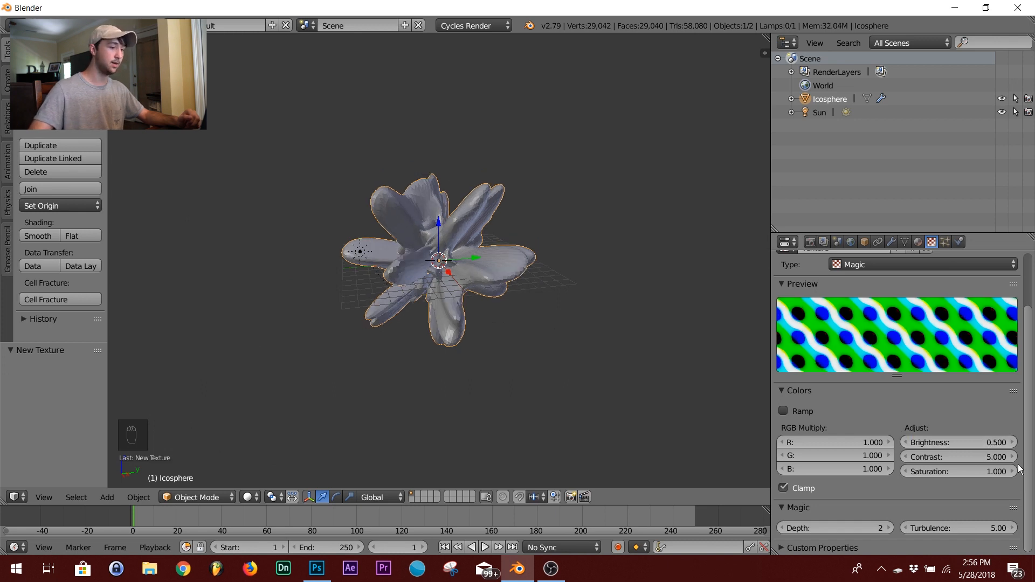
{"action": "type", "text": "2"}
{"action": "key", "text": "Return"}
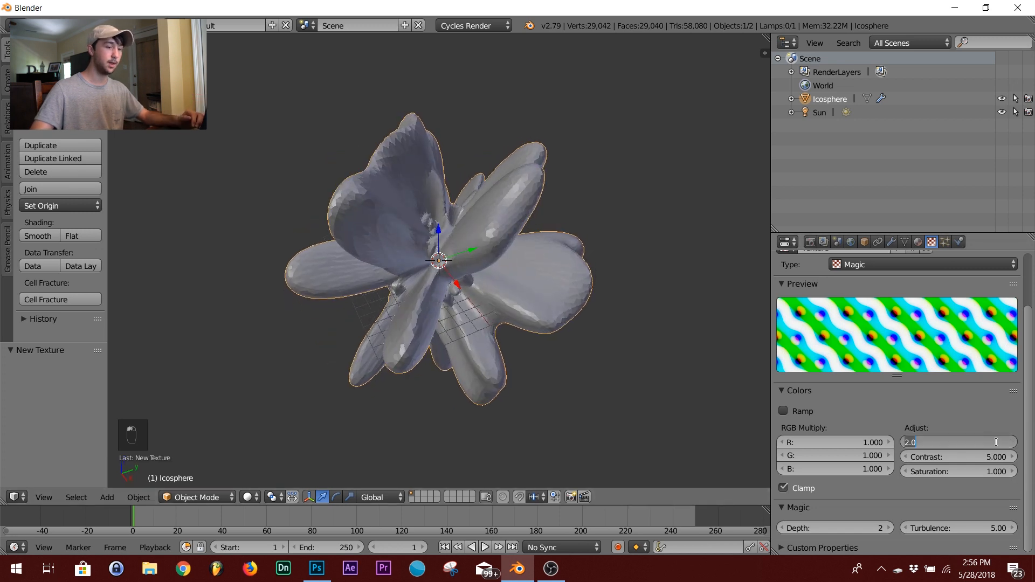
{"action": "type", "text": "1"}
{"action": "key", "text": "Return"}
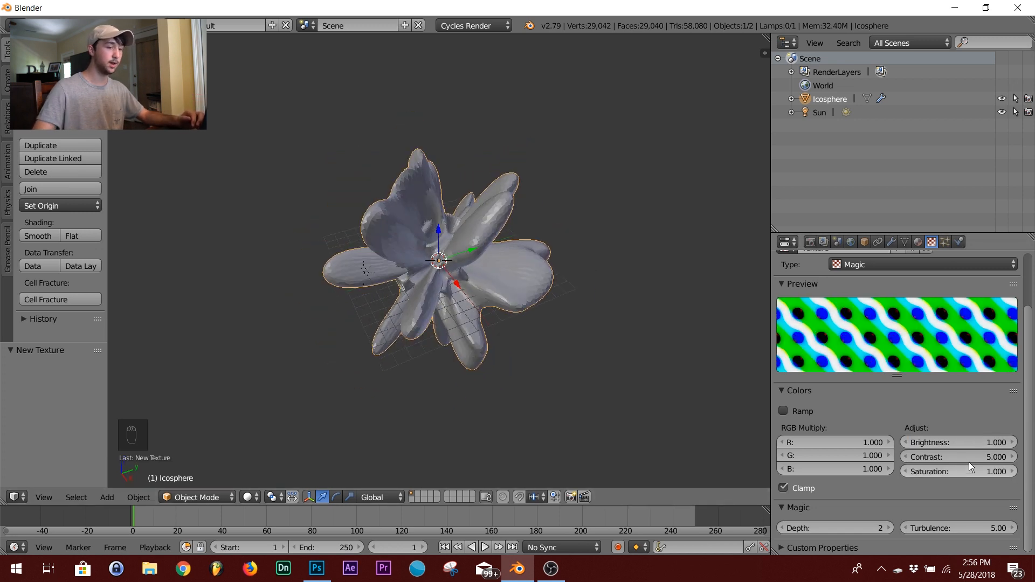
Set the Magic texture's contrast back to 1
{"action": "left_click", "coordinate": [972, 458]}
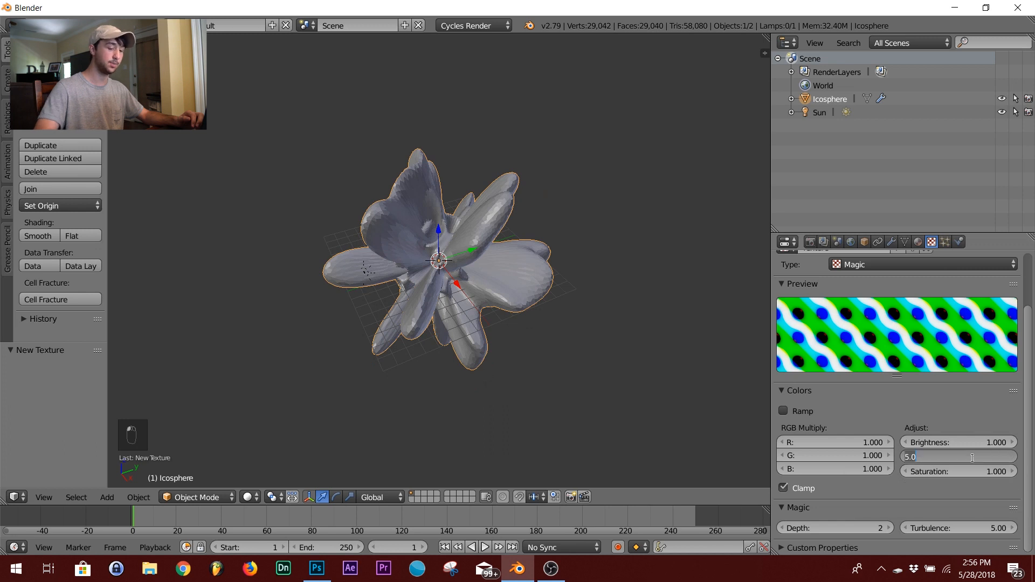
{"action": "type", "text": "1"}
{"action": "key", "text": "Return"}
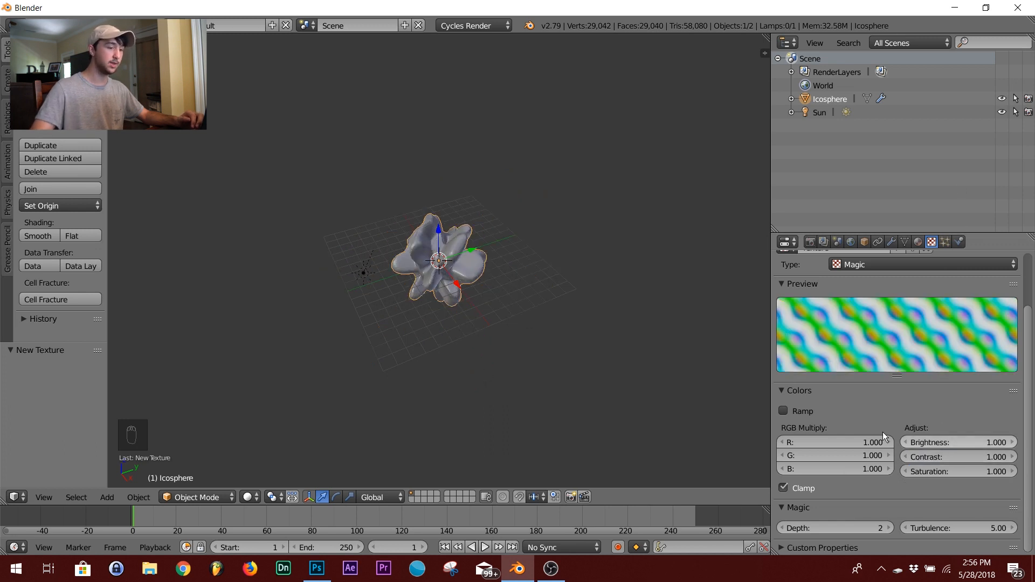
Try a saturation of 2 on the Magic texture, examine the mesh up close, and reset the saturation to 1
{"action": "left_click_drag", "start_coordinate": [950, 473], "coordinate": [1014, 473]}
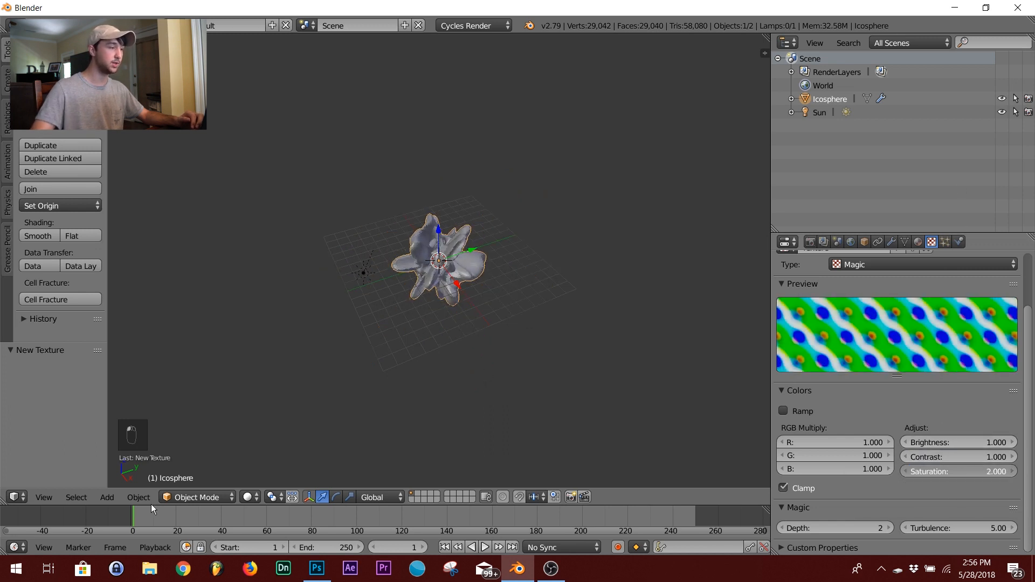
{"action": "scroll", "coordinate": [442, 301], "scroll_direction": "up", "scroll_amount": 8}
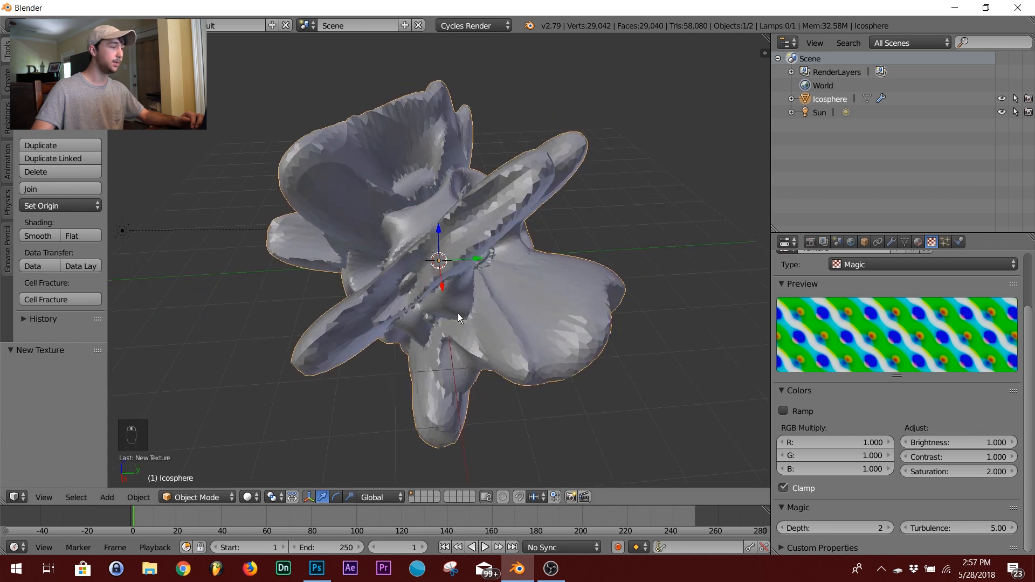
{"action": "left_click_drag", "start_coordinate": [959, 472], "coordinate": [998, 474]}
{"action": "type", "text": "1"}
{"action": "key", "text": "Return"}
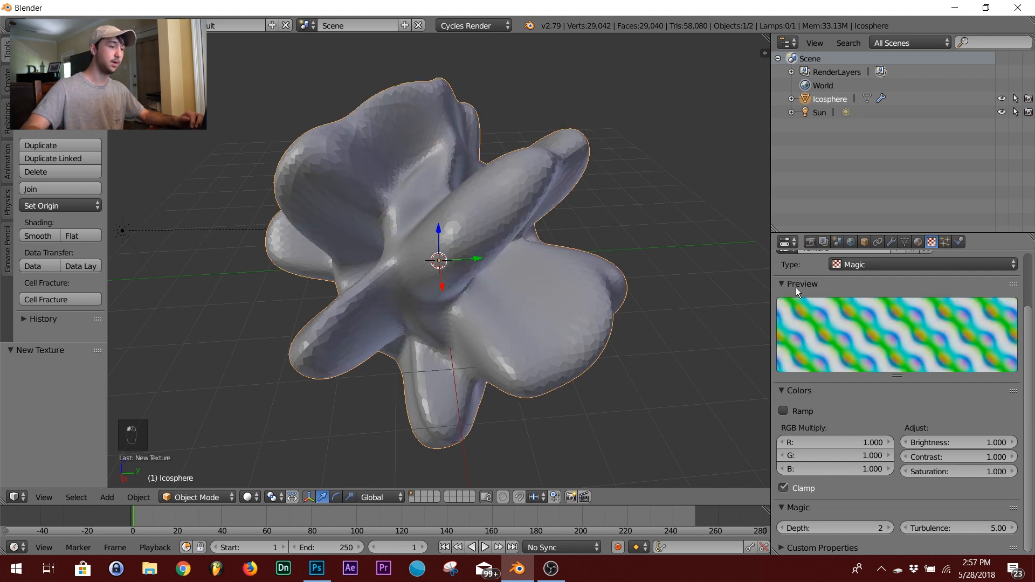
Set the Magic texture's red, green and blue multiply values all to 0
{"action": "left_click", "coordinate": [866, 440]}
{"action": "type", "text": "0"}
{"action": "key", "text": "Return"}
{"action": "left_click", "coordinate": [864, 458]}
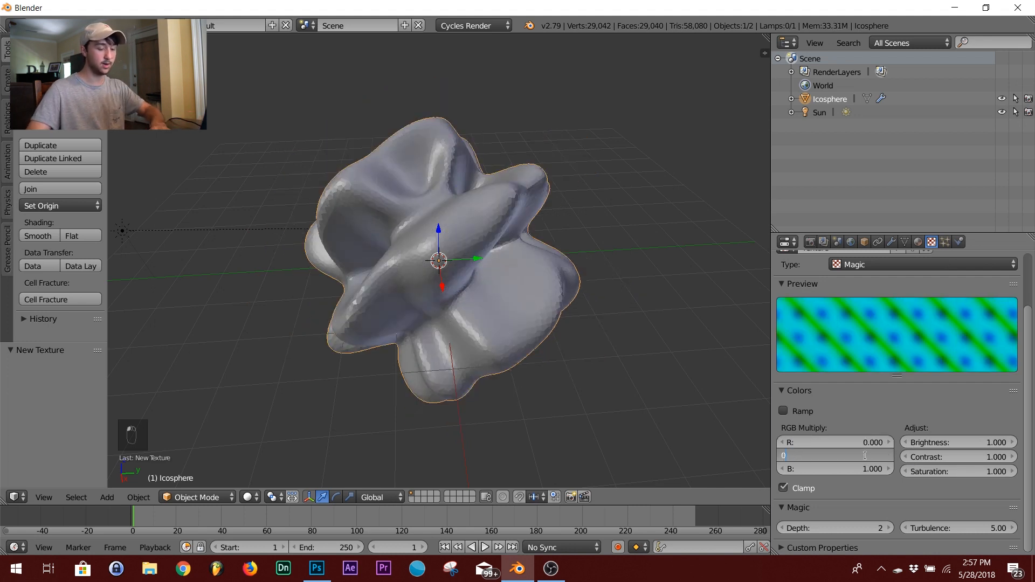
{"action": "type", "text": "0"}
{"action": "key", "text": "Return"}
{"action": "left_click", "coordinate": [856, 468]}
{"action": "type", "text": "0"}
{"action": "key", "text": "Return"}
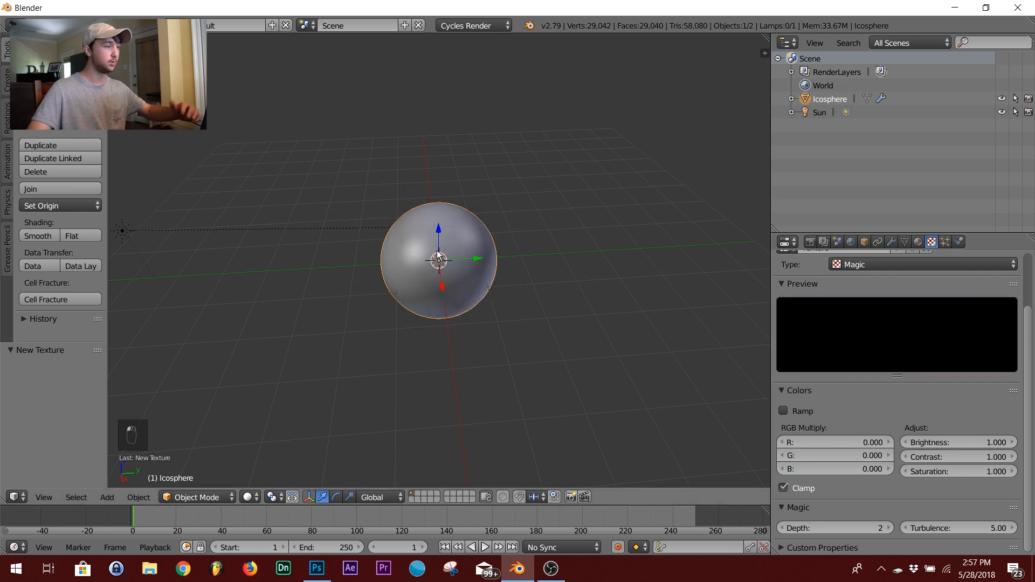
Set the texture's blue multiply value to 2 and inspect the displaced shape
{"action": "left_click", "coordinate": [869, 472]}
{"action": "type", "text": "2"}
{"action": "key", "text": "Return"}
{"action": "middle_click_drag", "start_coordinate": [475, 269], "coordinate": [485, 297]}
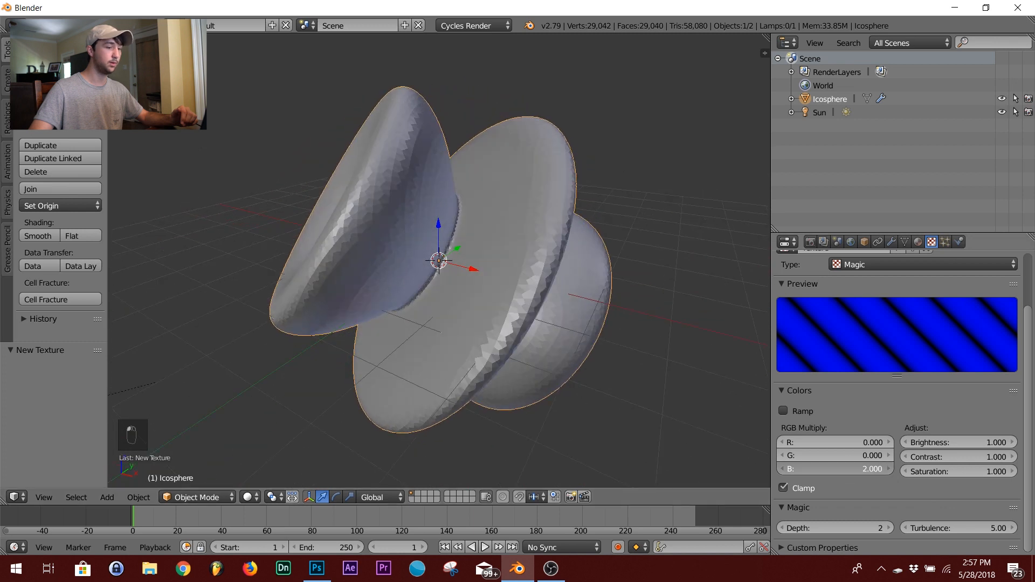
Set the Magic texture's blue multiply value to 0 and its red multiply value to 1
{"action": "left_click_drag", "start_coordinate": [863, 467], "coordinate": [728, 467]}
{"action": "mouse_move", "coordinate": [863, 456]}
{"action": "left_mouse_down"}
{"action": "mouse_move", "coordinate": [1003, 456]}
{"action": "mouse_move", "coordinate": [857, 456]}
{"action": "left_mouse_up"}
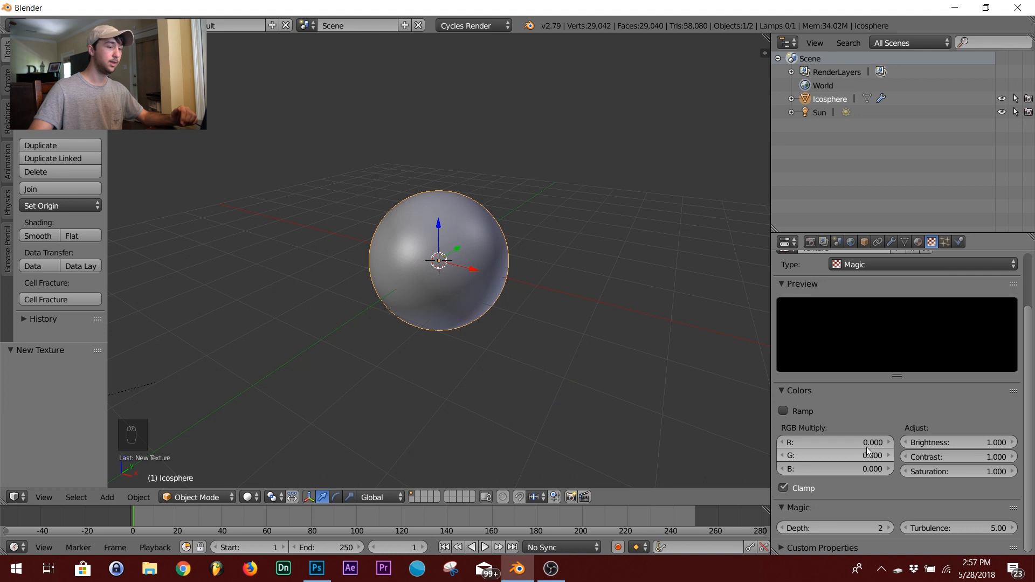
{"action": "left_click", "coordinate": [866, 444]}
{"action": "type", "text": "1"}
{"action": "key", "text": "Return"}
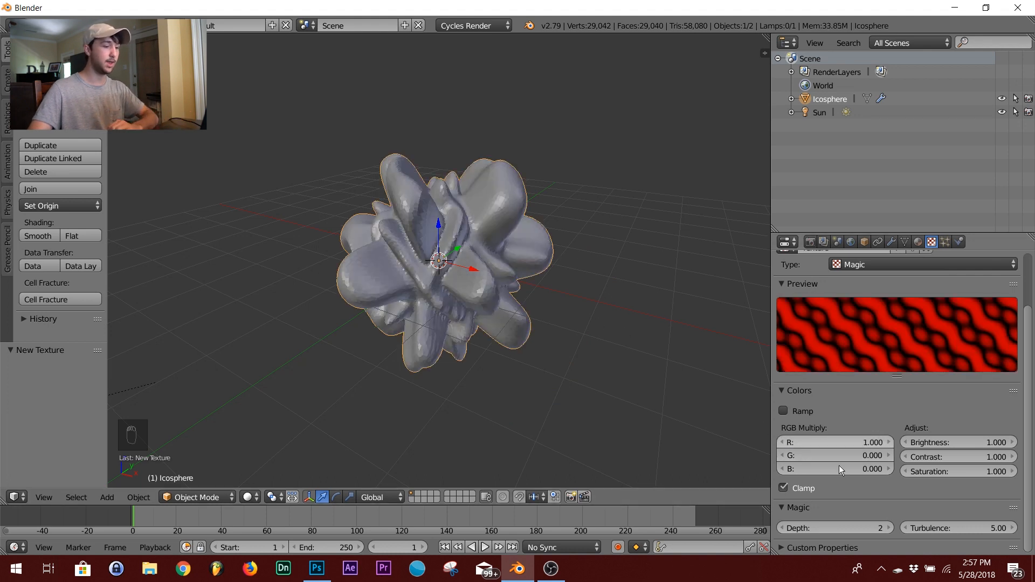
Try a blue multiply value of 1 on the Magic texture, and reduce it to 0.5
{"action": "type", "text": "1"}
{"action": "key", "text": "Return"}
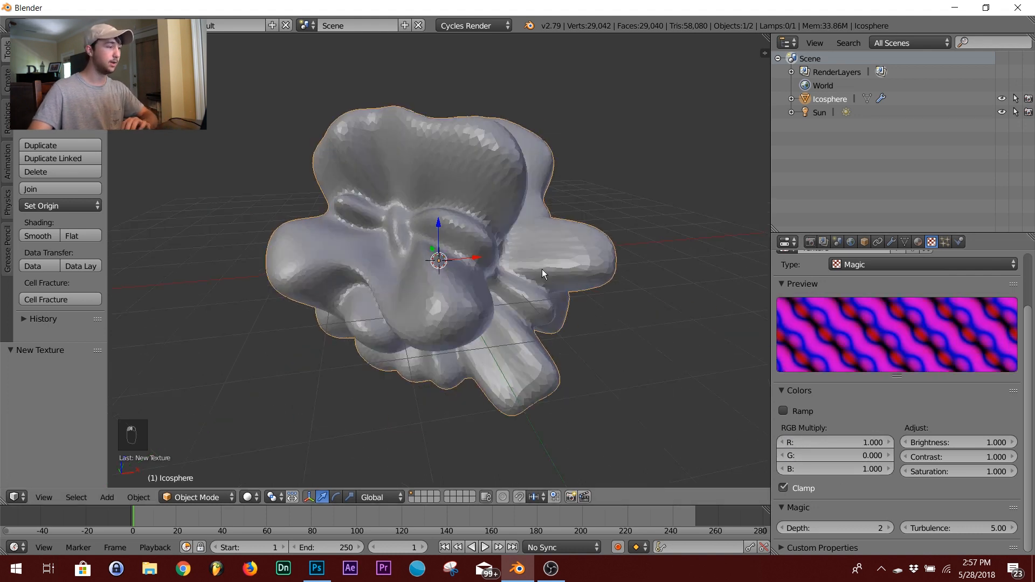
{"action": "left_click", "coordinate": [852, 471]}
{"action": "type", "text": ".5"}
{"action": "key", "text": "Return"}
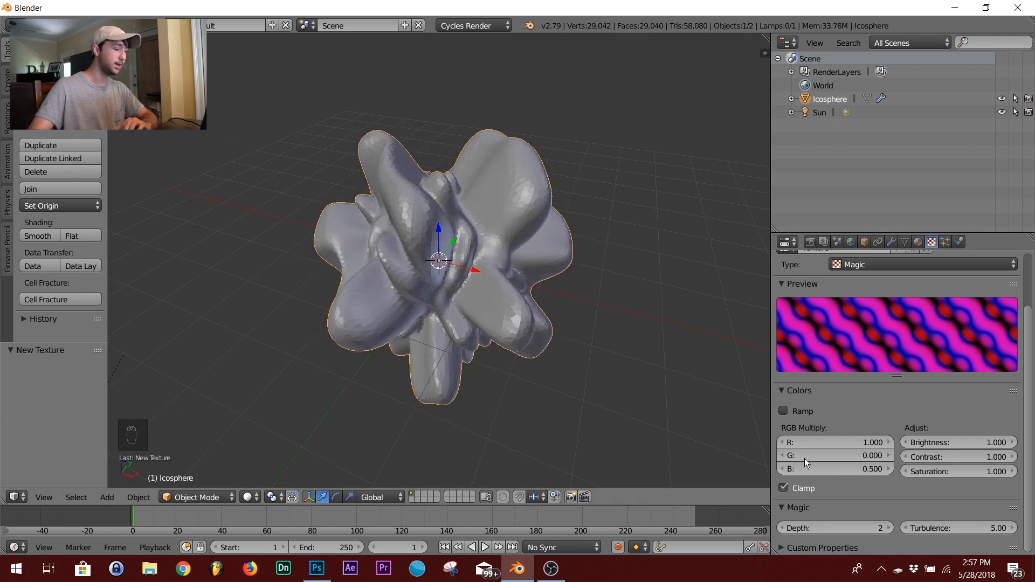
Set the Magic texture's red multiply value to 2 and inspect the displaced mesh from another angle
{"action": "left_click", "coordinate": [865, 443]}
{"action": "type", "text": "2"}
{"action": "key", "text": "Return"}
{"action": "middle_click_drag", "start_coordinate": [482, 224], "coordinate": [402, 234]}
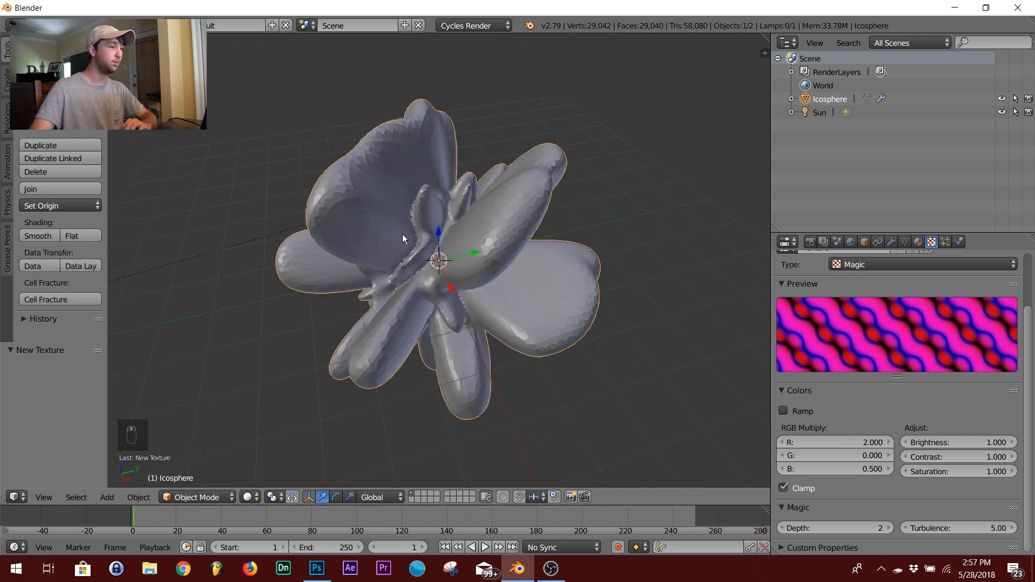
{"action": "scroll", "coordinate": [402, 234], "scroll_direction": "down", "scroll_amount": 1}
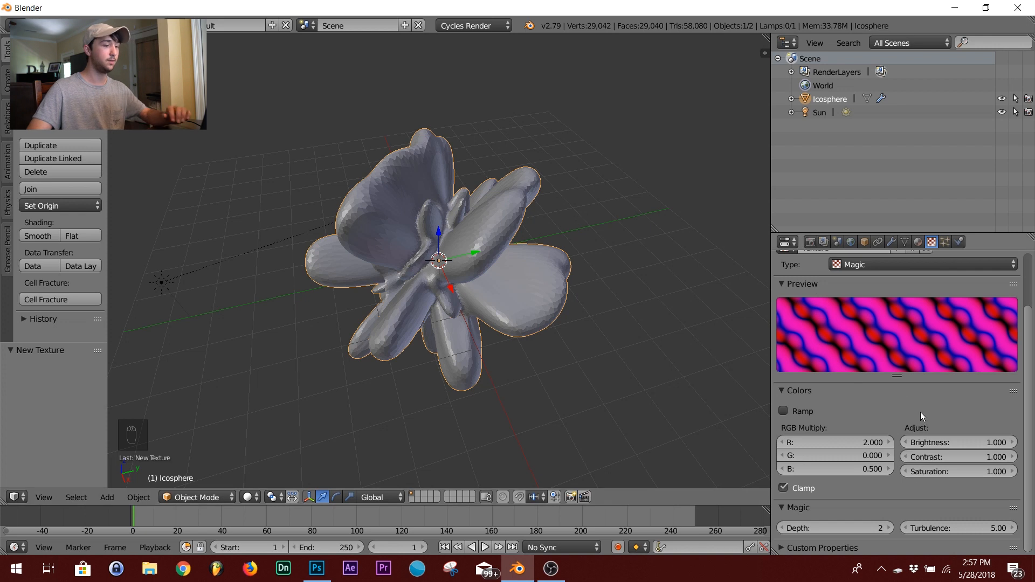
Change the texture type to Marble and set its red, green and blue multiply values all to 1
{"action": "left_click", "coordinate": [866, 263]}
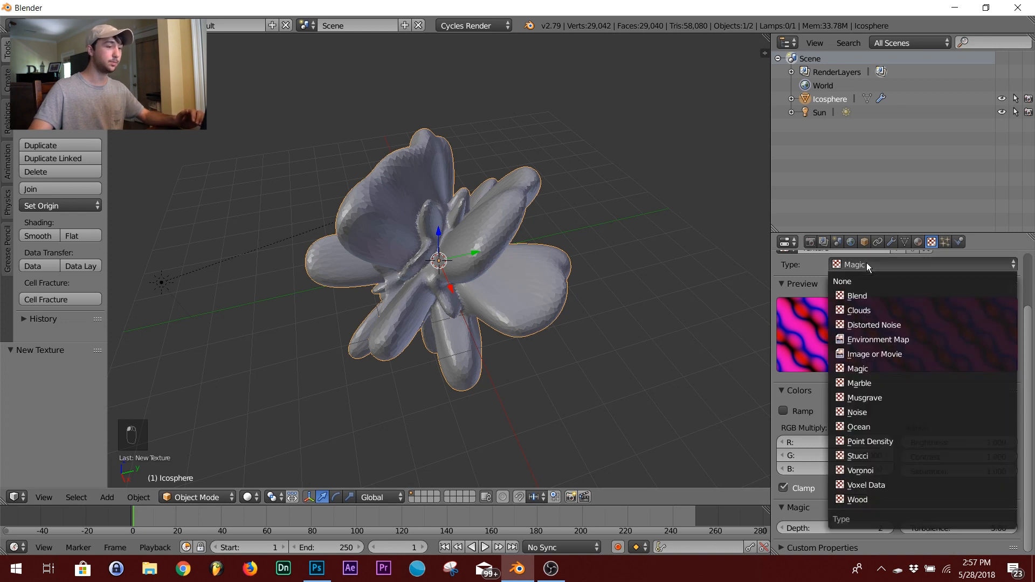
{"action": "left_click", "coordinate": [869, 383]}
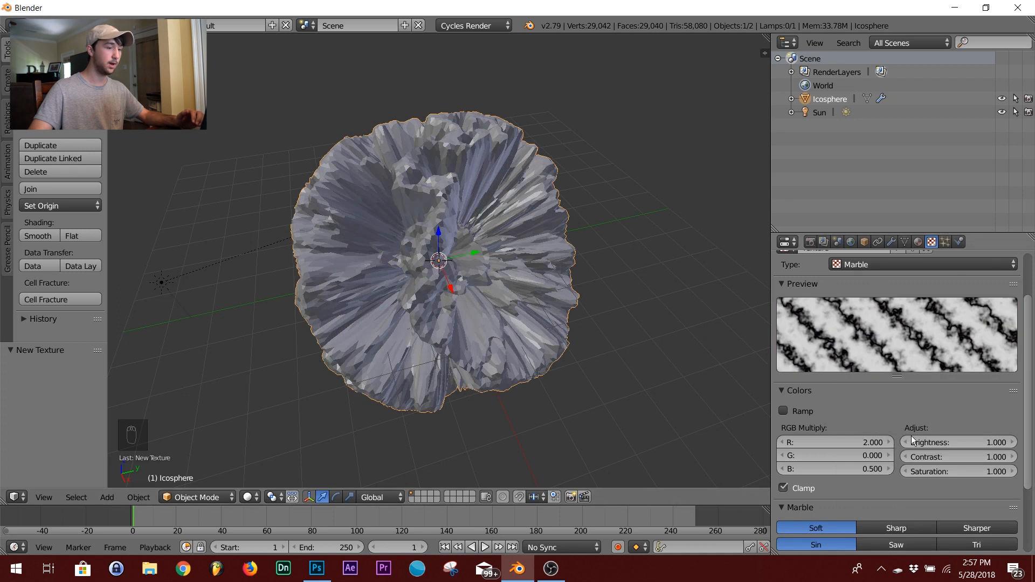
{"action": "type", "text": "1"}
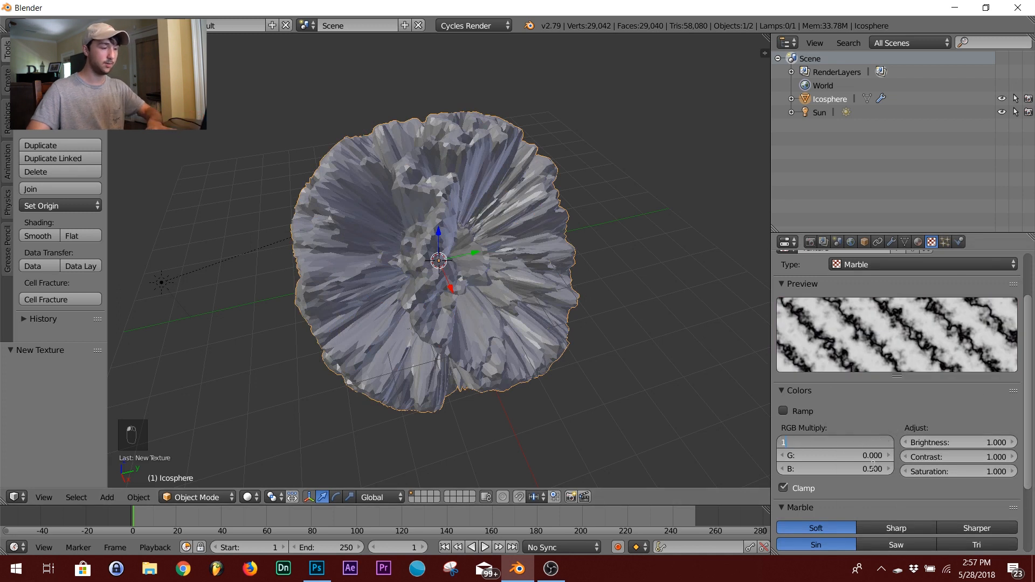
{"action": "key", "text": "Tab"}
{"action": "type", "text": "1"}
{"action": "middle_click_drag", "start_coordinate": [620, 350], "coordinate": [540, 323]}
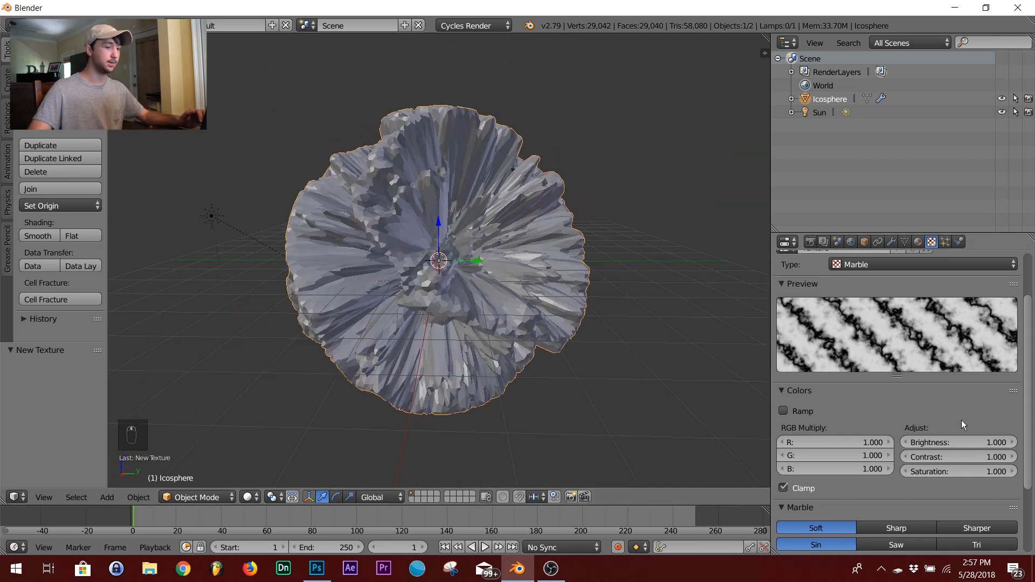
Collapse the texture's Colors settings so the preview and the Marble options fit together
{"action": "scroll", "coordinate": [875, 415], "scroll_direction": "down", "scroll_amount": 4}
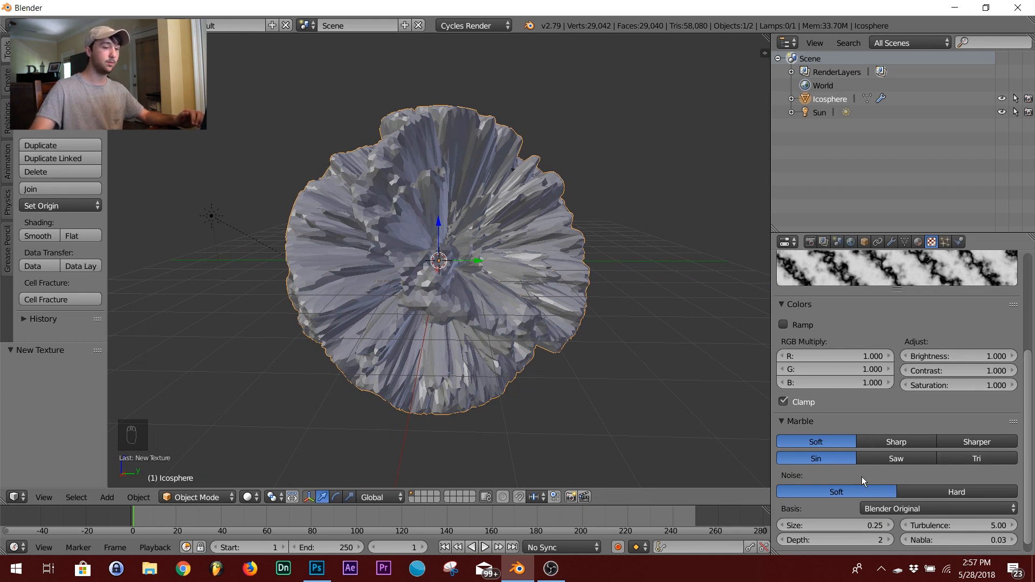
{"action": "left_click", "coordinate": [817, 305]}
{"action": "scroll", "coordinate": [928, 281], "scroll_direction": "up", "scroll_amount": 3}
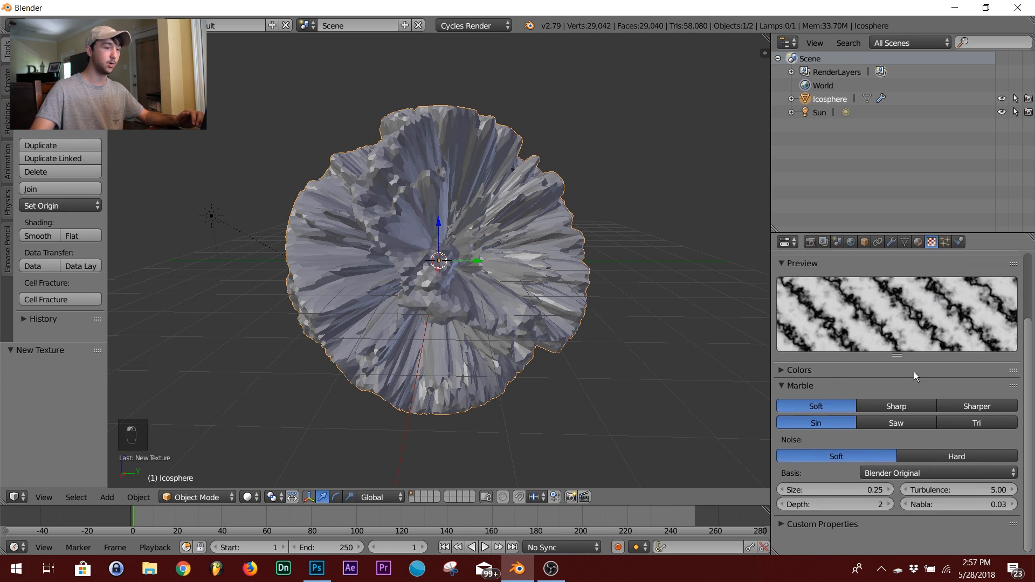
Try the Marble texture's Sharp and Sharper styles and its Saw and Tri waveforms, ending back on Soft and Sin
{"action": "left_click", "coordinate": [898, 405]}
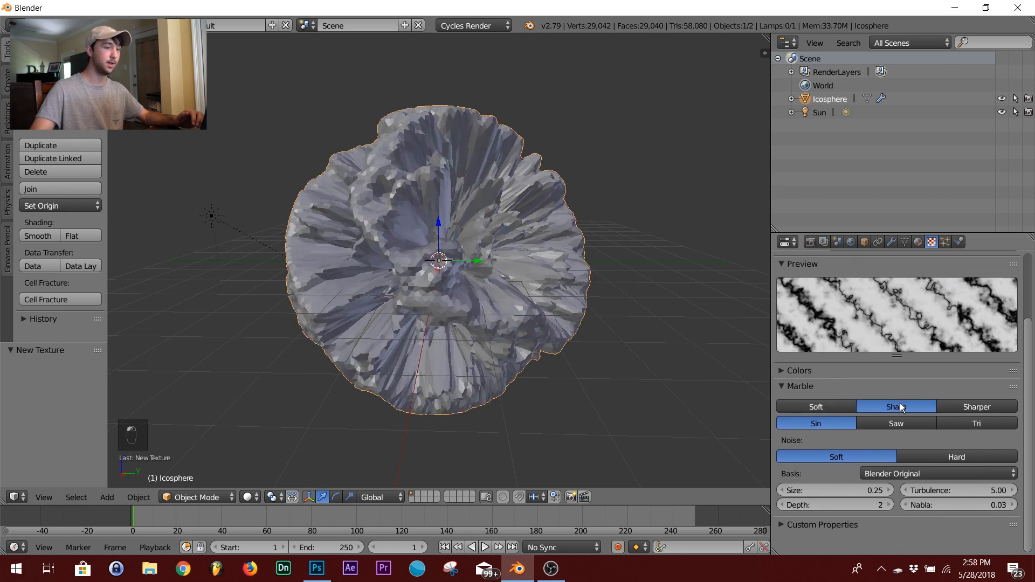
{"action": "left_click", "coordinate": [975, 409]}
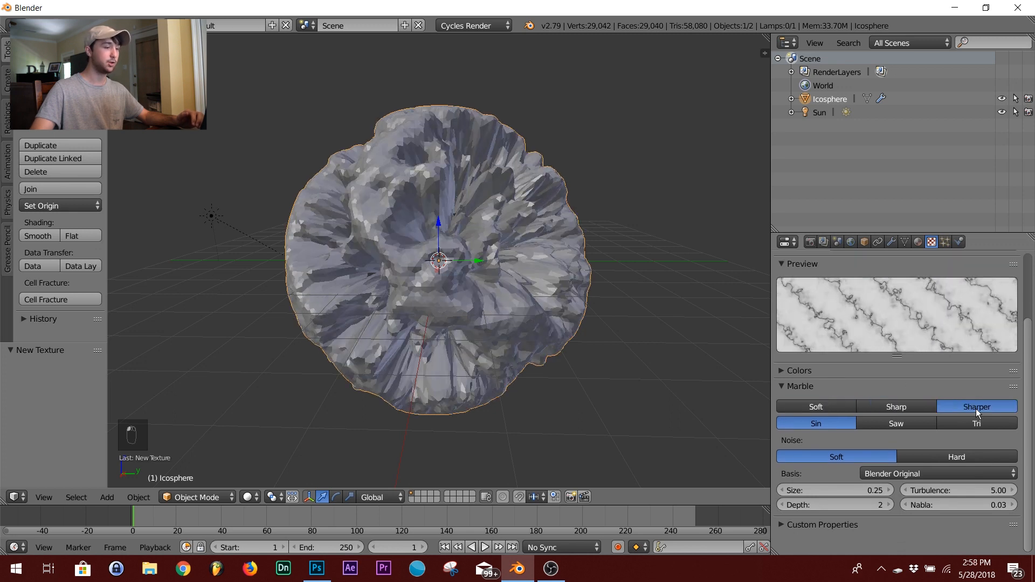
{"action": "left_click", "coordinate": [896, 424]}
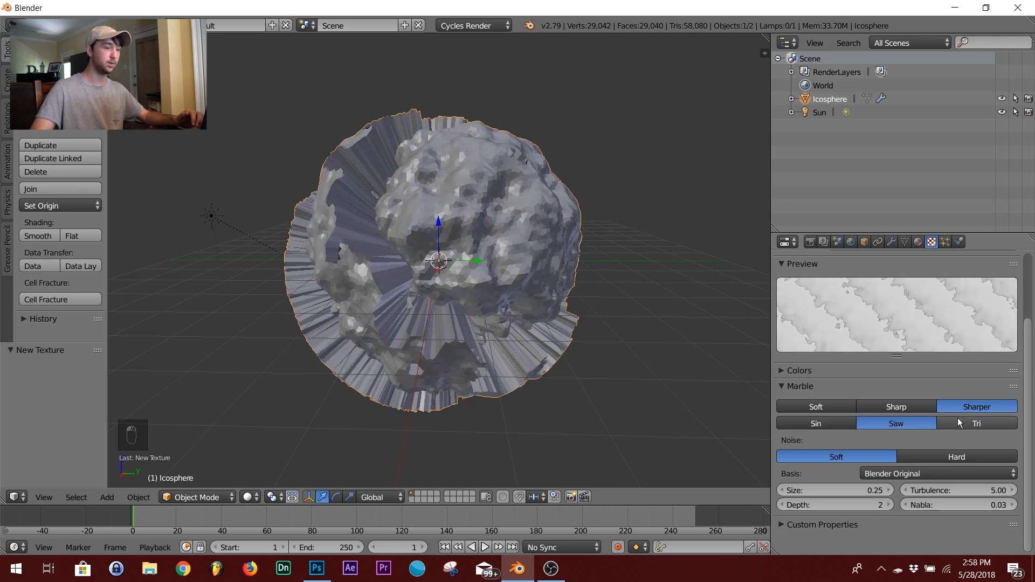
{"action": "left_click", "coordinate": [957, 418]}
{"action": "left_click", "coordinate": [825, 409]}
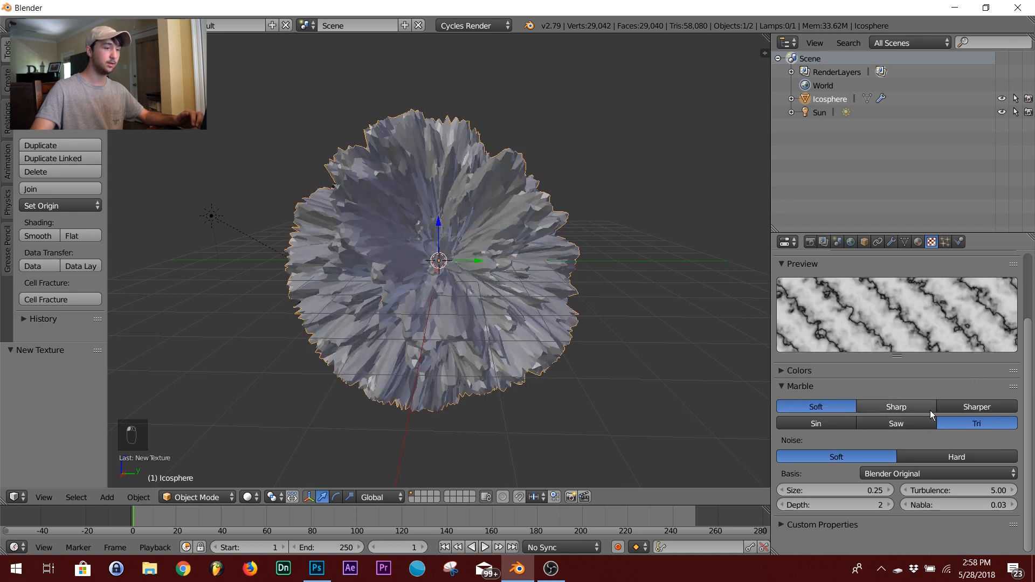
{"action": "left_click", "coordinate": [898, 424]}
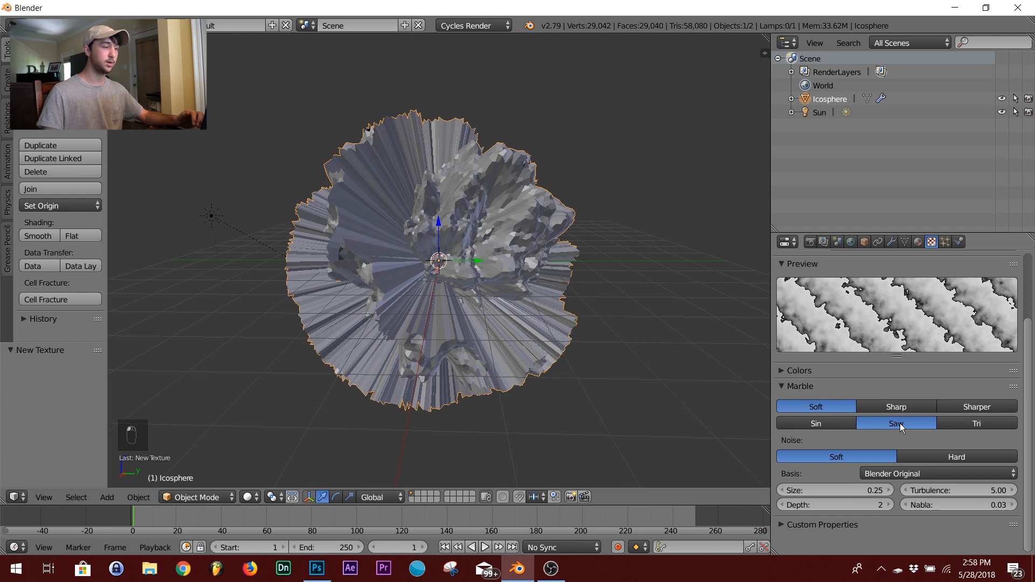
{"action": "mouse_move", "coordinate": [486, 280]}
{"action": "middle_mouse_down"}
{"action": "mouse_move", "coordinate": [590, 183]}
{"action": "mouse_move", "coordinate": [599, 225]}
{"action": "mouse_move", "coordinate": [501, 283]}
{"action": "middle_mouse_up"}
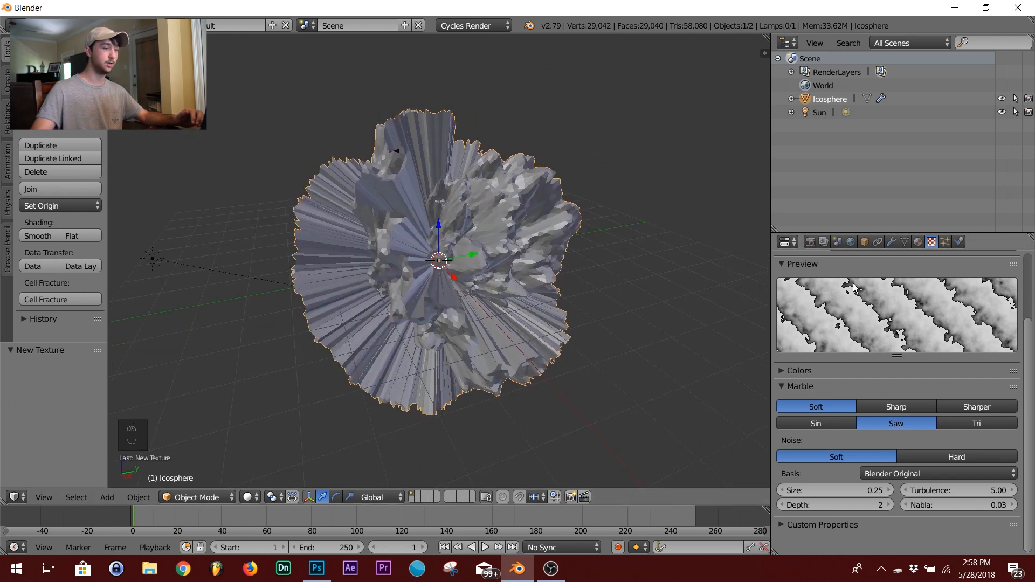
{"action": "left_click", "coordinate": [818, 423]}
{"action": "middle_click_drag", "start_coordinate": [539, 377], "coordinate": [512, 313]}
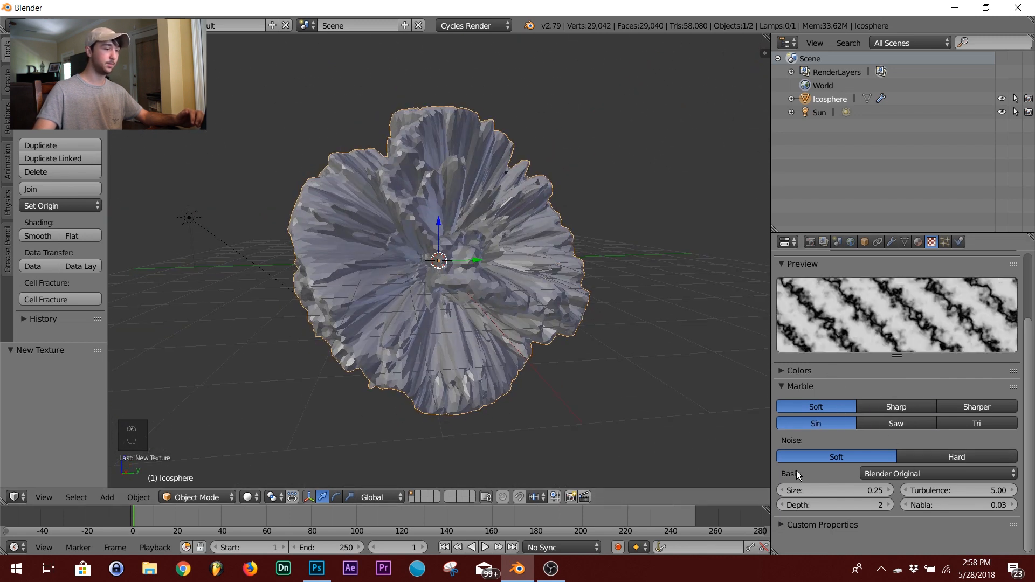
Try a Marble noise size of 1.65, inspect the mesh, and reduce the size to 0.75
{"action": "left_click_drag", "start_coordinate": [823, 488], "coordinate": [997, 488]}
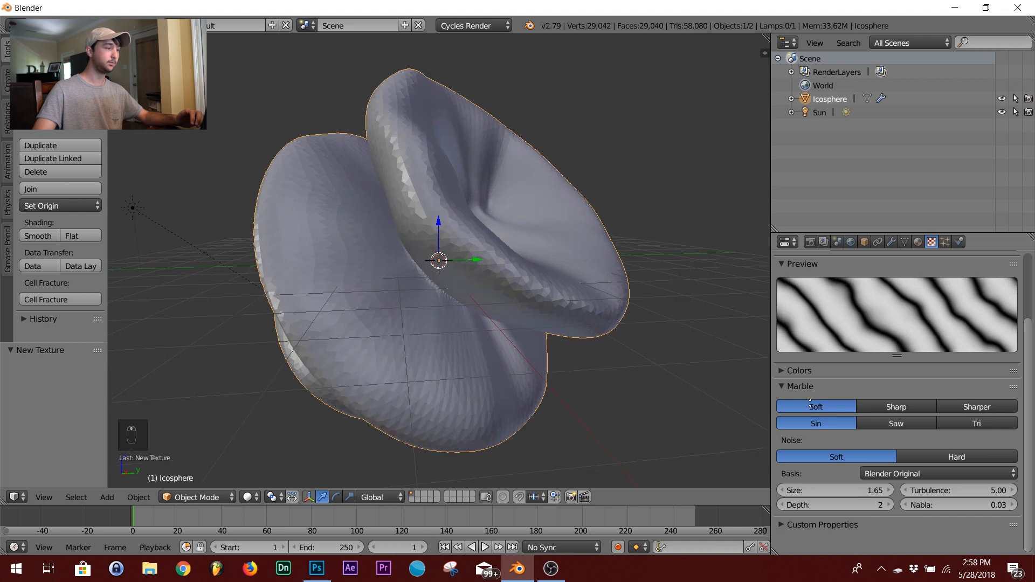
{"action": "middle_click_drag", "start_coordinate": [520, 255], "coordinate": [518, 231]}
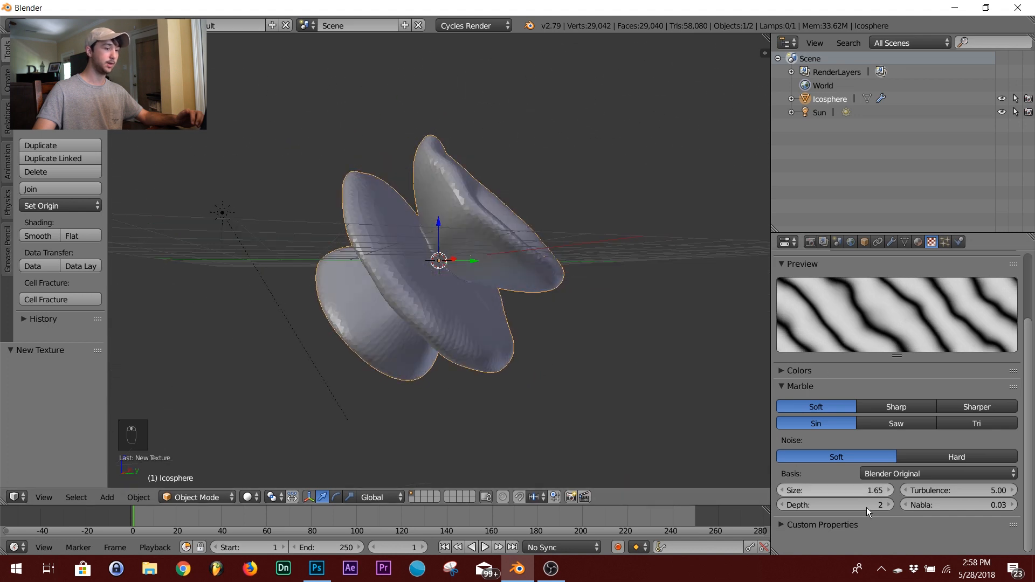
{"action": "left_click_drag", "start_coordinate": [841, 491], "coordinate": [893, 490]}
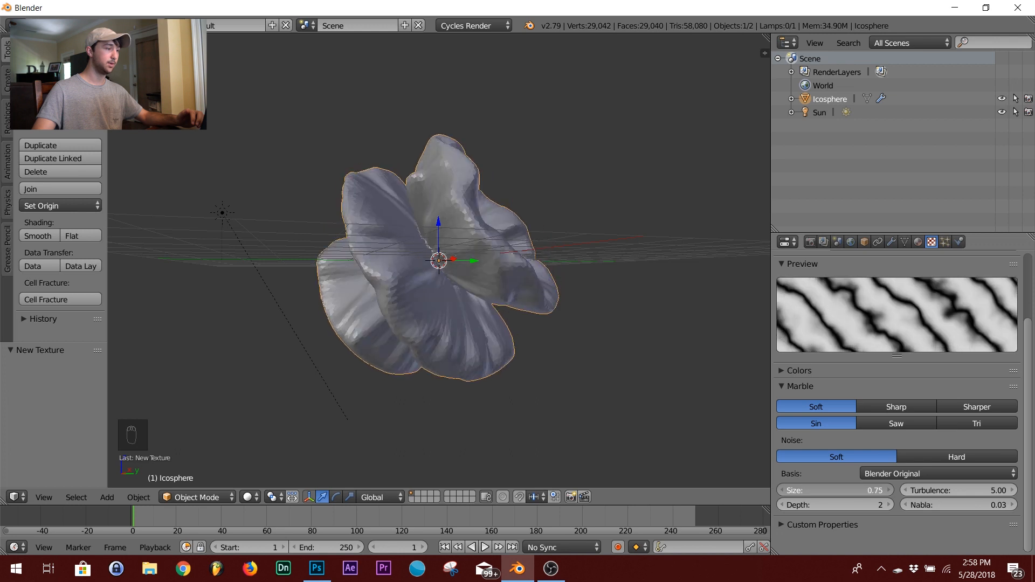
Try a Marble noise depth of 23 and examine the resulting surface detail up close
{"action": "left_click_drag", "start_coordinate": [868, 507], "coordinate": [941, 521]}
{"action": "scroll", "coordinate": [843, 522], "scroll_direction": "up", "scroll_amount": 1}
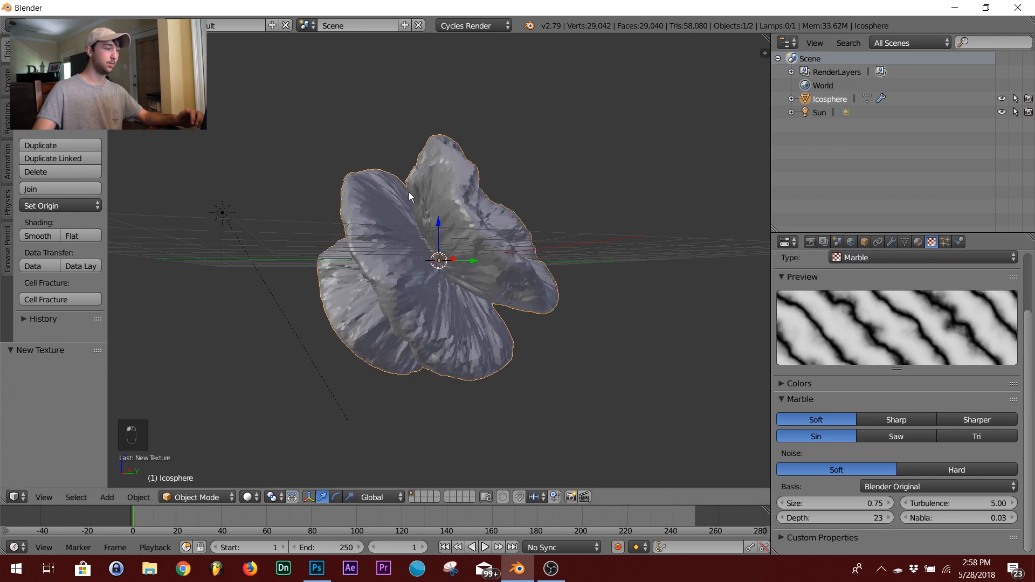
{"action": "middle_click_drag", "start_coordinate": [408, 192], "coordinate": [376, 240]}
{"action": "scroll", "coordinate": [376, 241], "scroll_direction": "up", "scroll_amount": 5}
{"action": "scroll", "coordinate": [341, 248], "scroll_direction": "down", "scroll_amount": 4}
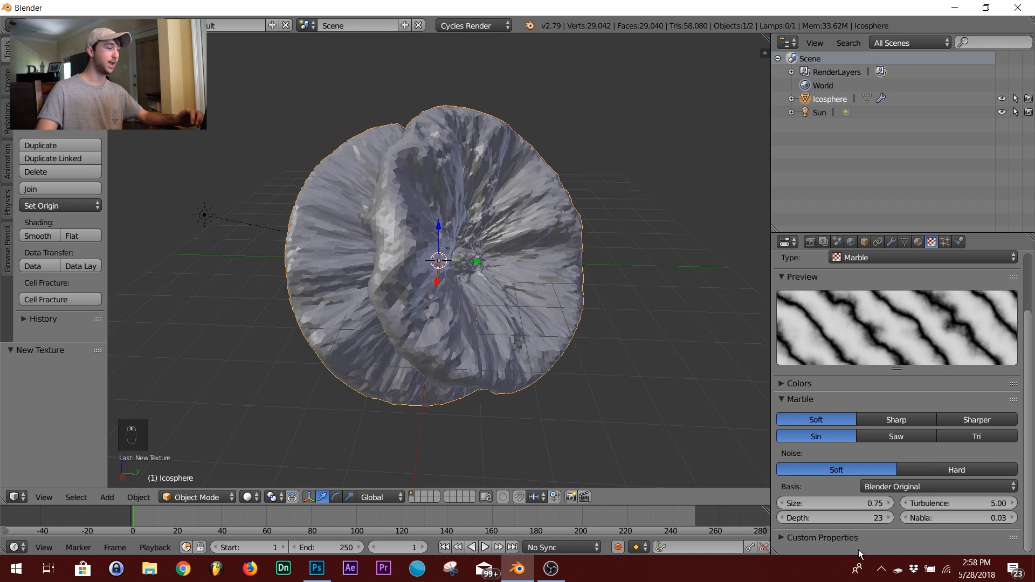
Set the Marble texture's noise depth to 0
{"action": "left_click", "coordinate": [856, 507]}
{"action": "left_click", "coordinate": [865, 517]}
{"action": "type", "text": "0"}
{"action": "key", "text": "Return"}
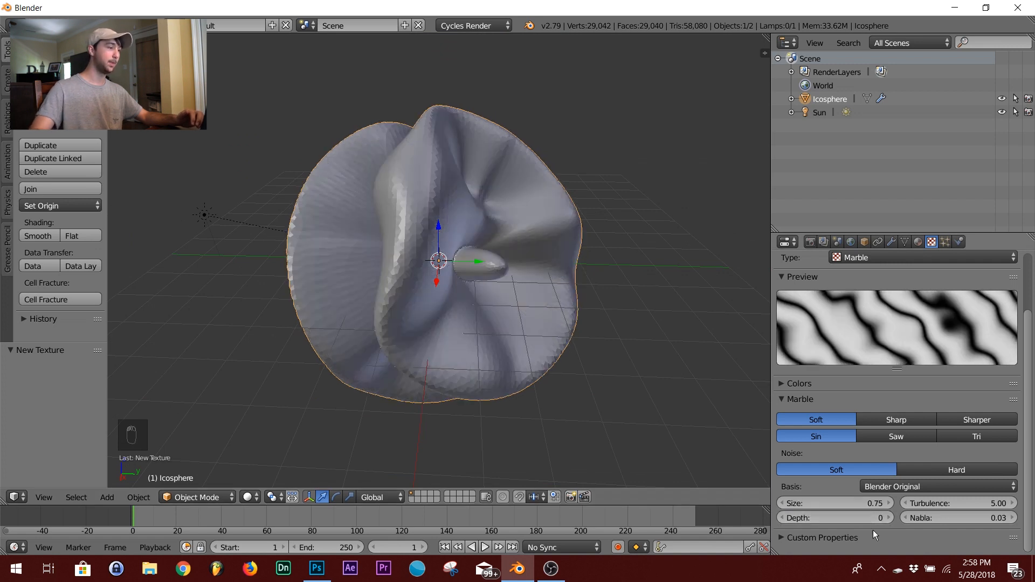
Raise the Marble texture's turbulence to 31 and lower its nabla to 0
{"action": "left_click_drag", "start_coordinate": [960, 503], "coordinate": [1025, 503]}
{"action": "mouse_move", "coordinate": [435, 241]}
{"action": "middle_mouse_down"}
{"action": "mouse_move", "coordinate": [506, 215]}
{"action": "mouse_move", "coordinate": [470, 78]}
{"action": "mouse_move", "coordinate": [405, 233]}
{"action": "mouse_move", "coordinate": [420, 243]}
{"action": "middle_mouse_up"}
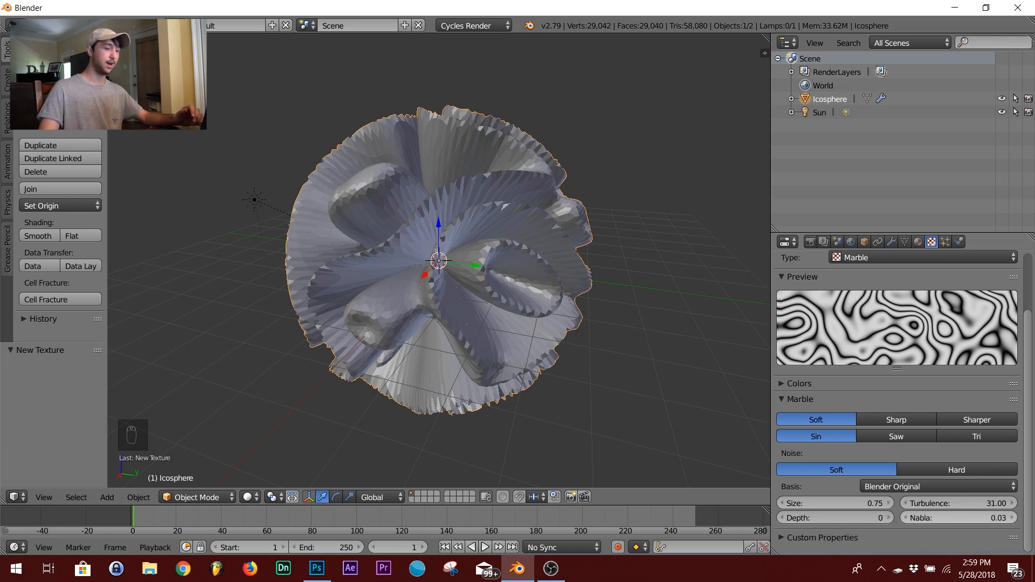
{"action": "mouse_move", "coordinate": [938, 518]}
{"action": "left_mouse_down"}
{"action": "mouse_move", "coordinate": [992, 517]}
{"action": "mouse_move", "coordinate": [938, 518]}
{"action": "left_mouse_up"}
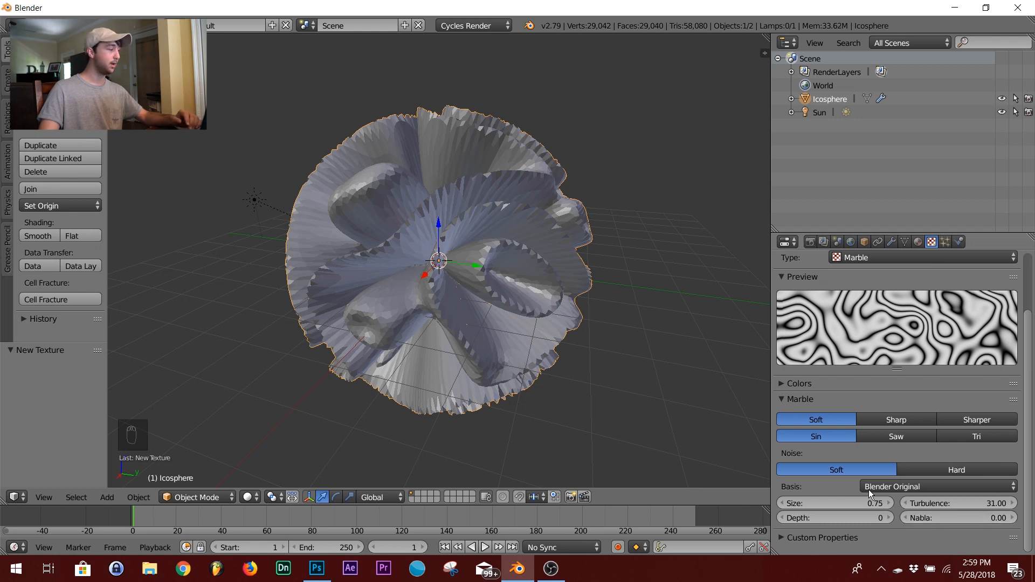
Set the Displace modifier's strength to 0.1 and inspect the icosphere from another side
{"action": "left_click", "coordinate": [892, 241]}
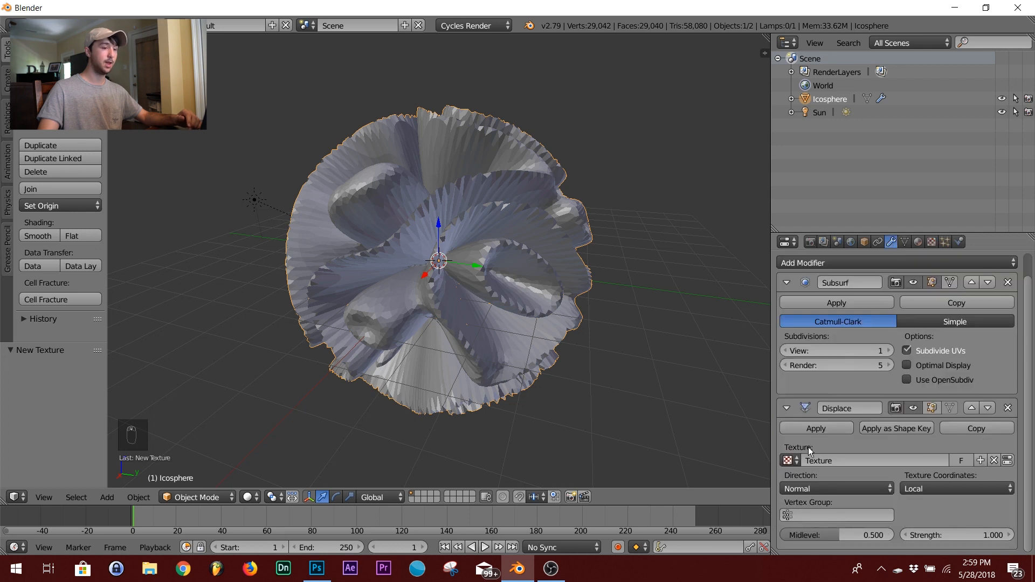
{"action": "left_click", "coordinate": [988, 532]}
{"action": "type", "text": "0.1"}
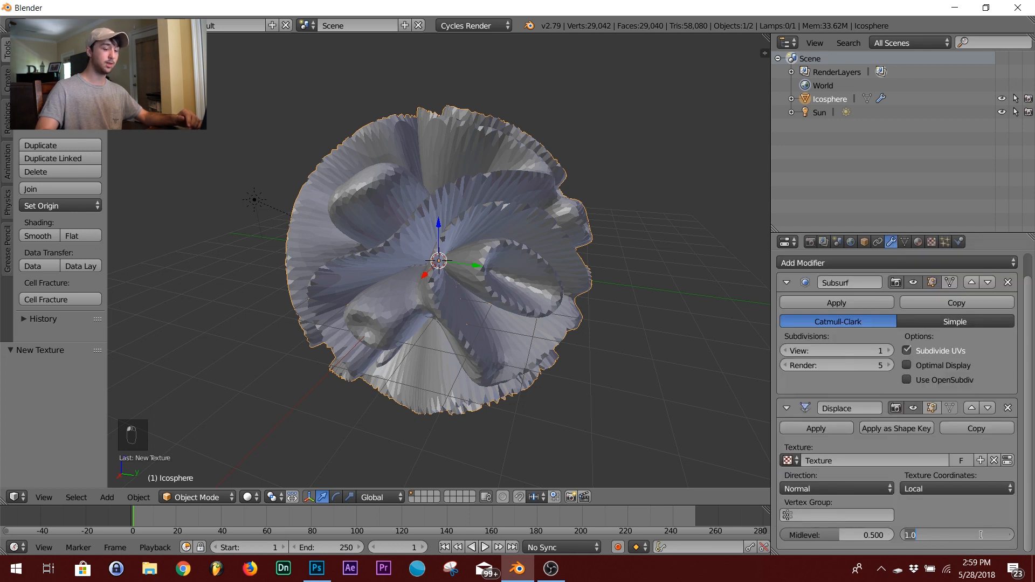
{"action": "key", "text": "Return"}
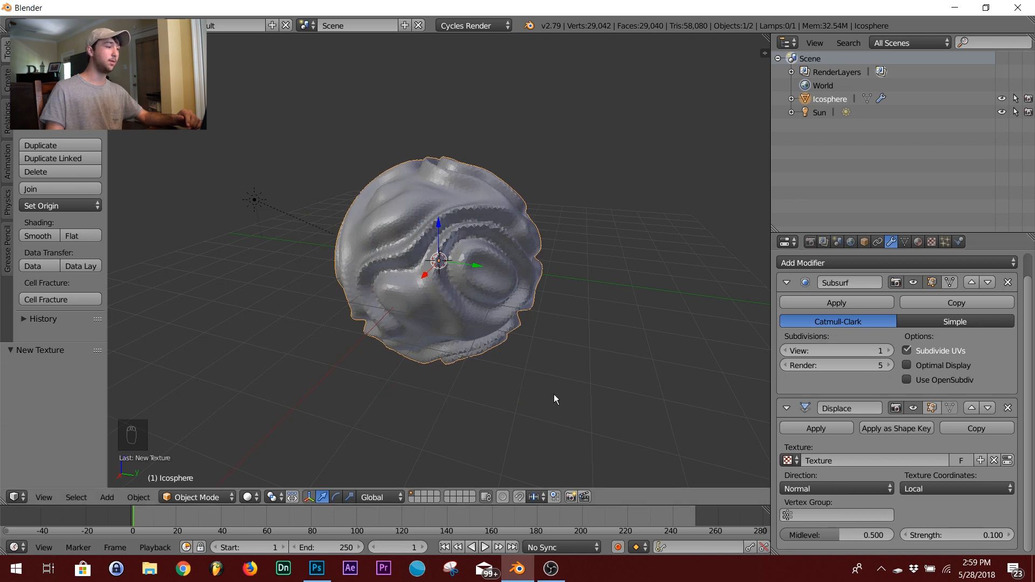
{"action": "middle_click_drag", "start_coordinate": [358, 270], "coordinate": [431, 291]}
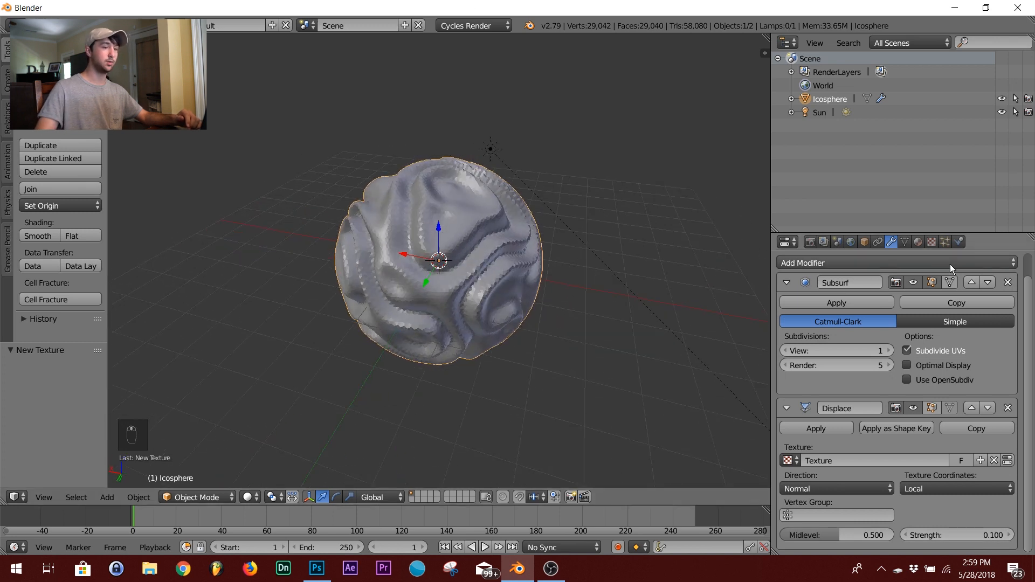
Return to the Marble texture's settings and change its noise basis to Voronoi F1
{"action": "left_click", "coordinate": [933, 243]}
{"action": "middle_click_drag", "start_coordinate": [463, 229], "coordinate": [659, 331]}
{"action": "left_click", "coordinate": [924, 486]}
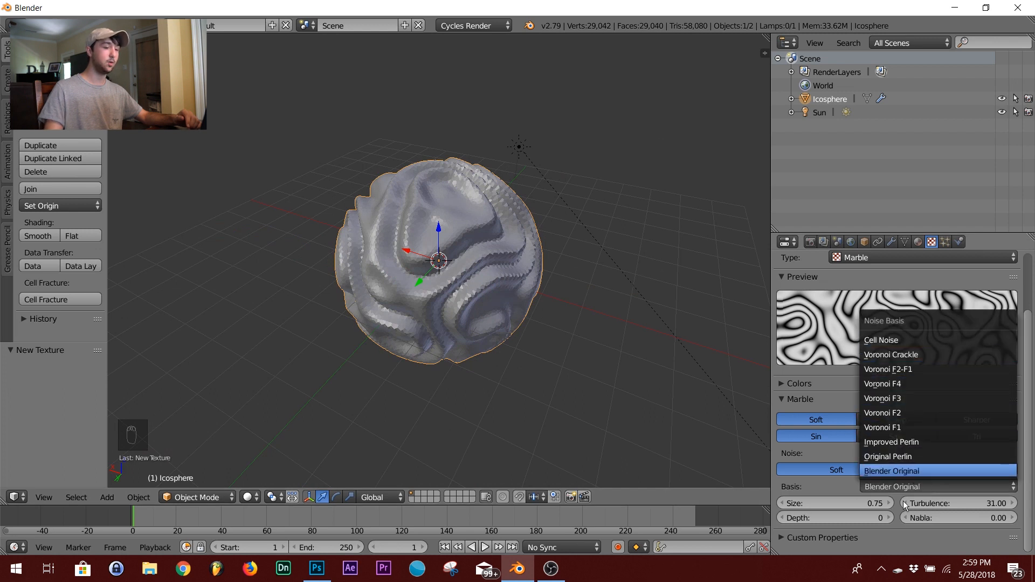
{"action": "left_click", "coordinate": [892, 470]}
{"action": "scroll", "coordinate": [914, 381], "scroll_direction": "up", "scroll_amount": 3}
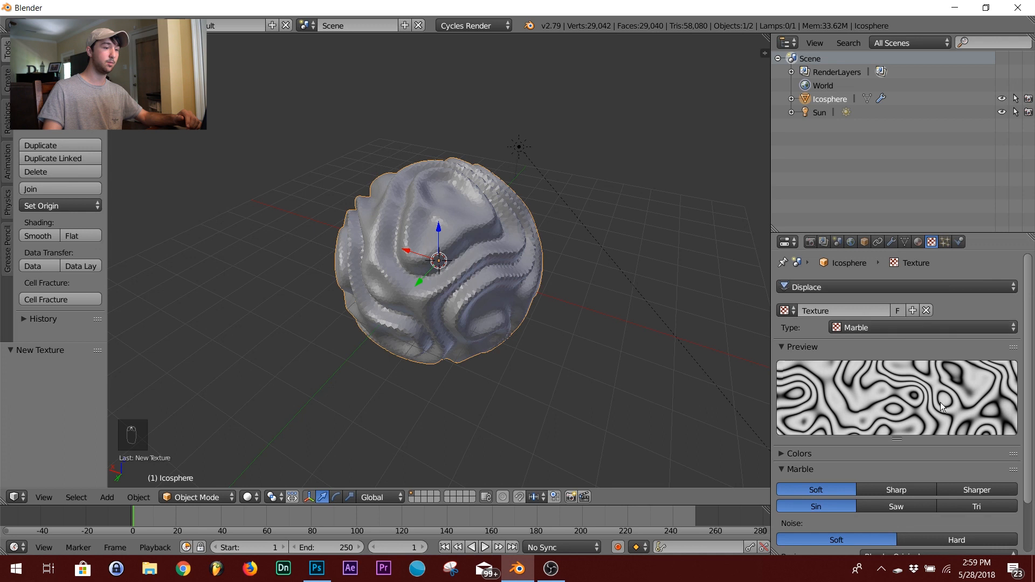
{"action": "scroll", "coordinate": [931, 387], "scroll_direction": "down", "scroll_amount": 3}
{"action": "left_click", "coordinate": [923, 495]}
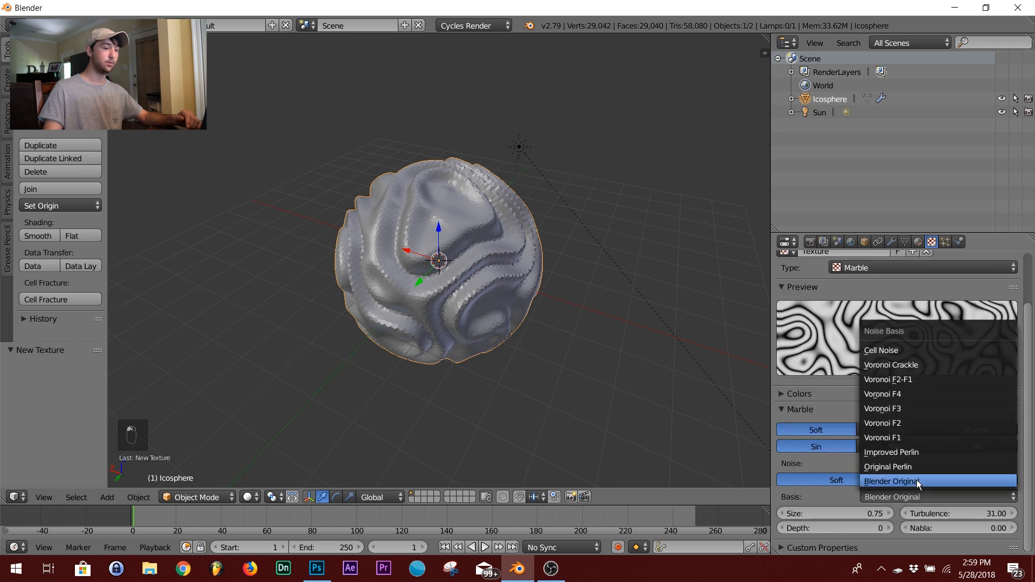
{"action": "left_click", "coordinate": [904, 439]}
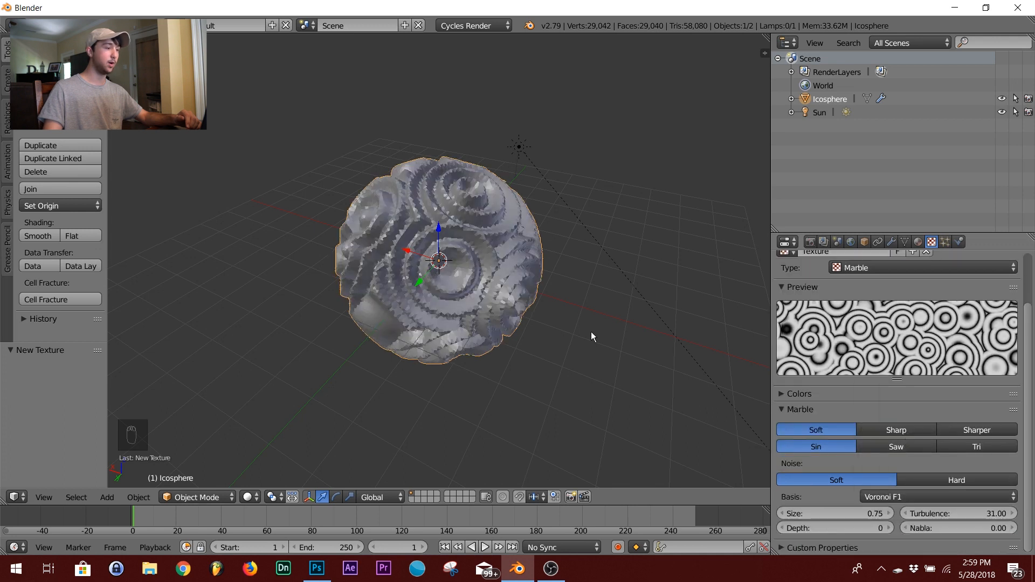
Try 2 viewport subdivisions on the Subsurf modifier, inspect the displaced icosphere from several sides, and set the level back to 1
{"action": "middle_click_drag", "start_coordinate": [464, 215], "coordinate": [479, 179]}
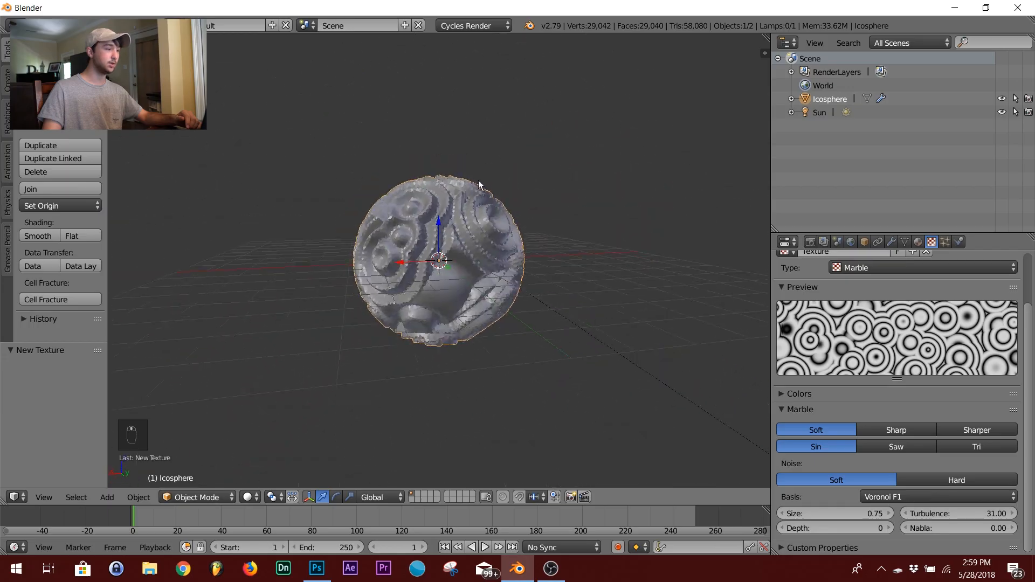
{"action": "scroll", "coordinate": [415, 227], "scroll_direction": "up", "scroll_amount": 5}
{"action": "middle_click_drag", "start_coordinate": [353, 276], "coordinate": [609, 277]}
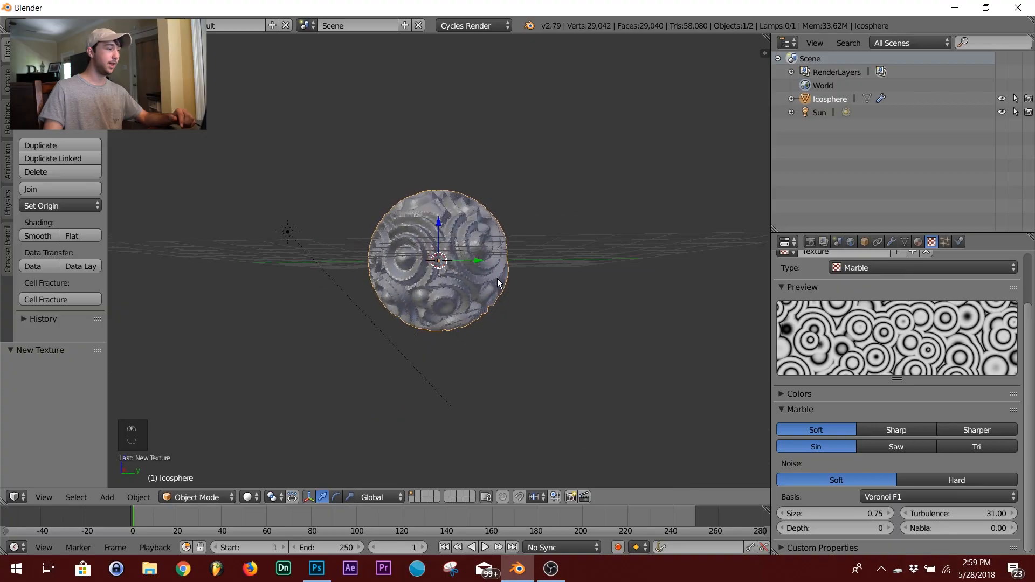
{"action": "middle_click_drag", "start_coordinate": [431, 269], "coordinate": [528, 321]}
{"action": "scroll", "coordinate": [461, 274], "scroll_direction": "up", "scroll_amount": 3}
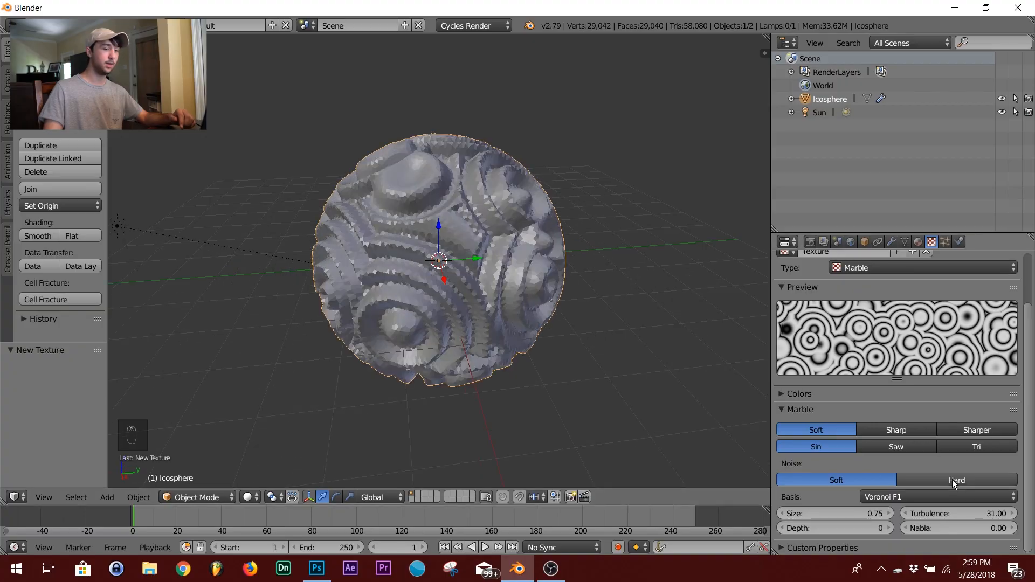
{"action": "left_click", "coordinate": [892, 243]}
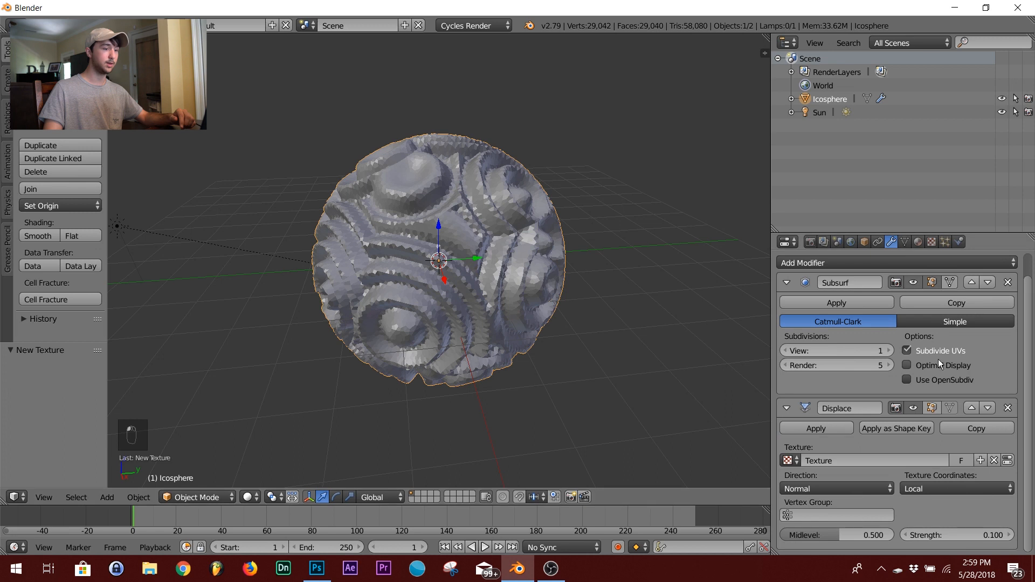
{"action": "left_click", "coordinate": [890, 350]}
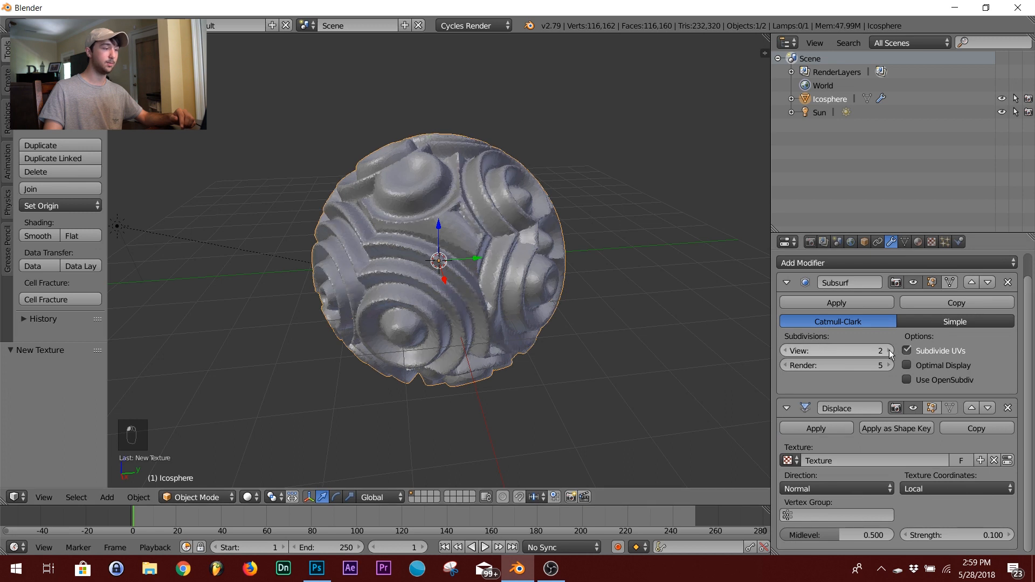
{"action": "middle_click_drag", "start_coordinate": [525, 281], "coordinate": [548, 299]}
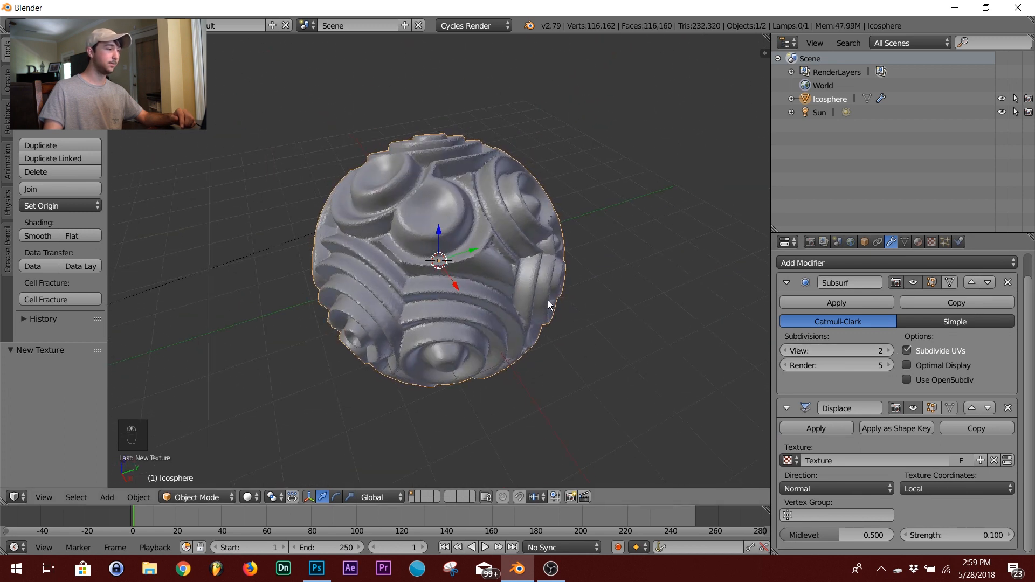
{"action": "left_click", "coordinate": [785, 350]}
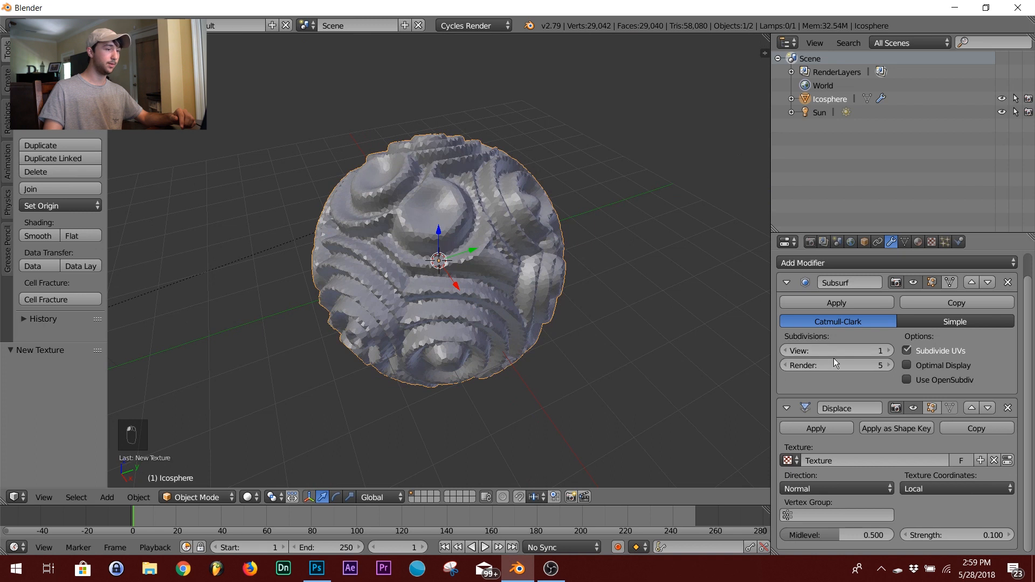
Try Voronoi F4 as the Marble texture's noise basis, and settle on Voronoi F2-F1
{"action": "left_click", "coordinate": [929, 243]}
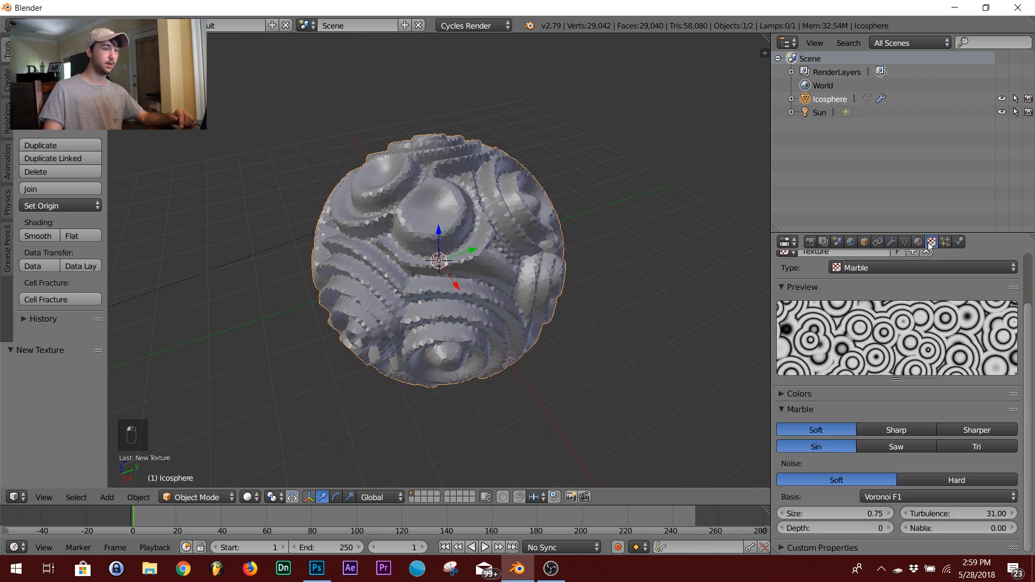
{"action": "left_click", "coordinate": [937, 497]}
{"action": "left_click", "coordinate": [895, 393]}
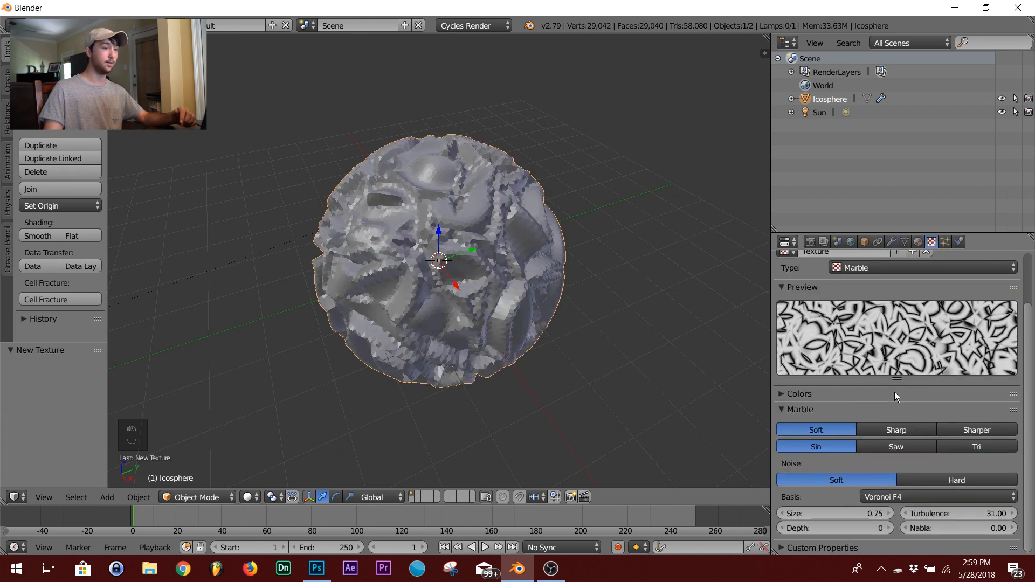
{"action": "left_click", "coordinate": [921, 495]}
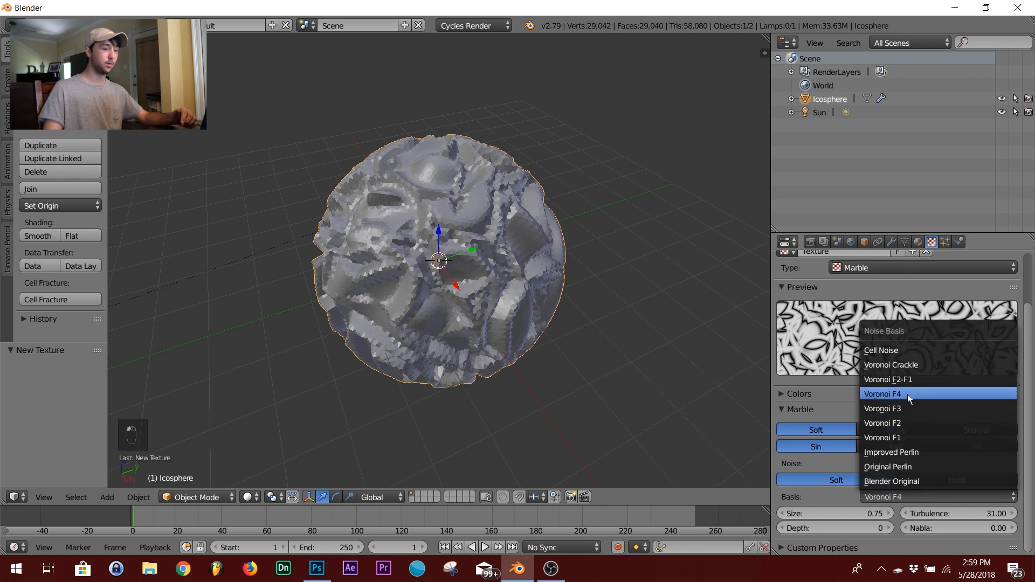
{"action": "left_click", "coordinate": [906, 379]}
Preview the Voronoi F2-F1 displacement with the Subsurf viewport subdivisions at 2, and return them to 1
{"action": "middle_click_drag", "start_coordinate": [503, 222], "coordinate": [468, 247]}
{"action": "scroll", "coordinate": [468, 247], "scroll_direction": "down", "scroll_amount": 2}
{"action": "left_click", "coordinate": [891, 242]}
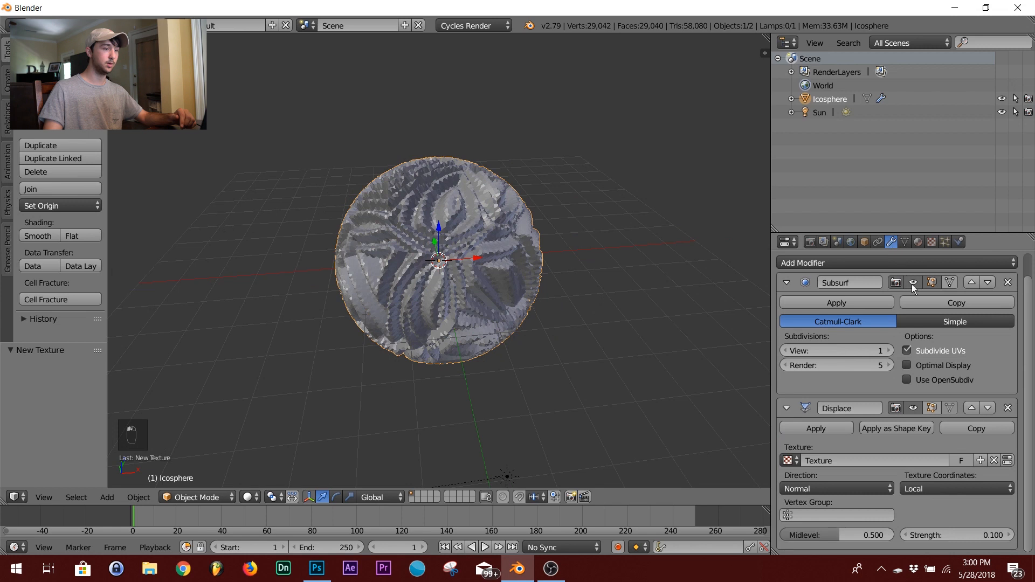
{"action": "left_click", "coordinate": [890, 351]}
{"action": "middle_click_drag", "start_coordinate": [419, 254], "coordinate": [696, 248]}
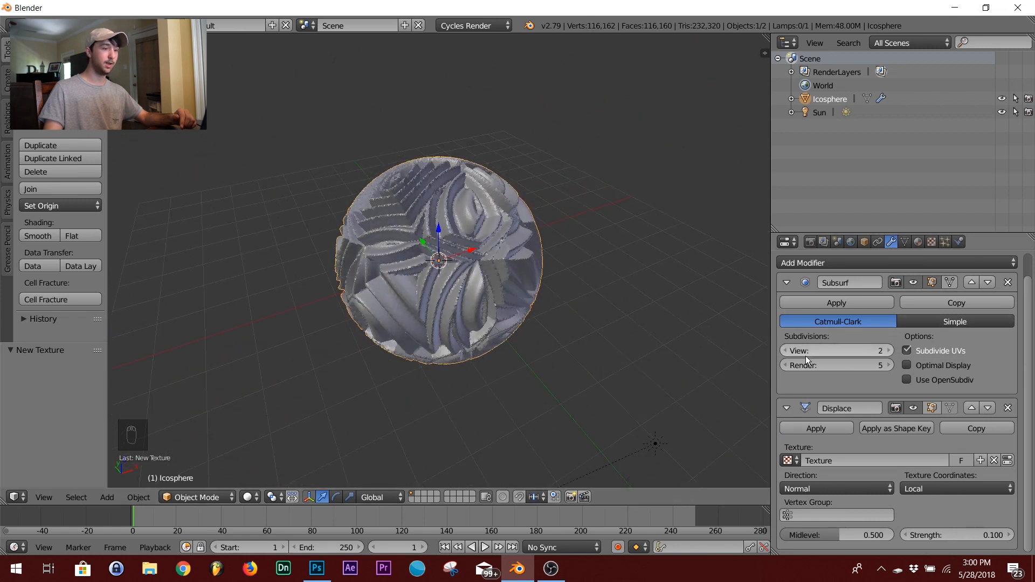
{"action": "left_click", "coordinate": [782, 351]}
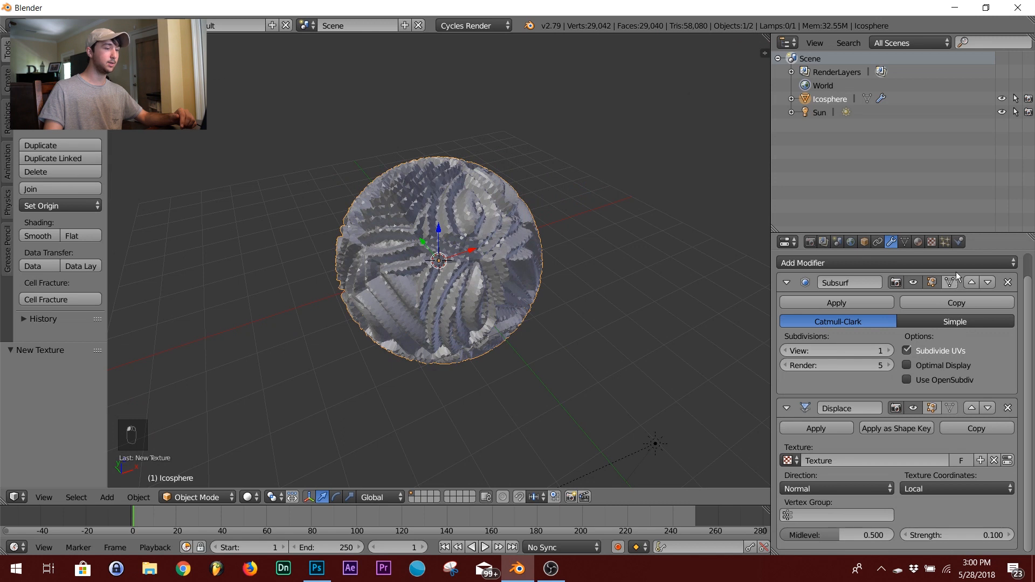
Test the Marble texture's noise depth, return it to 0, and change the texture type to Image or Movie
{"action": "left_click", "coordinate": [932, 242]}
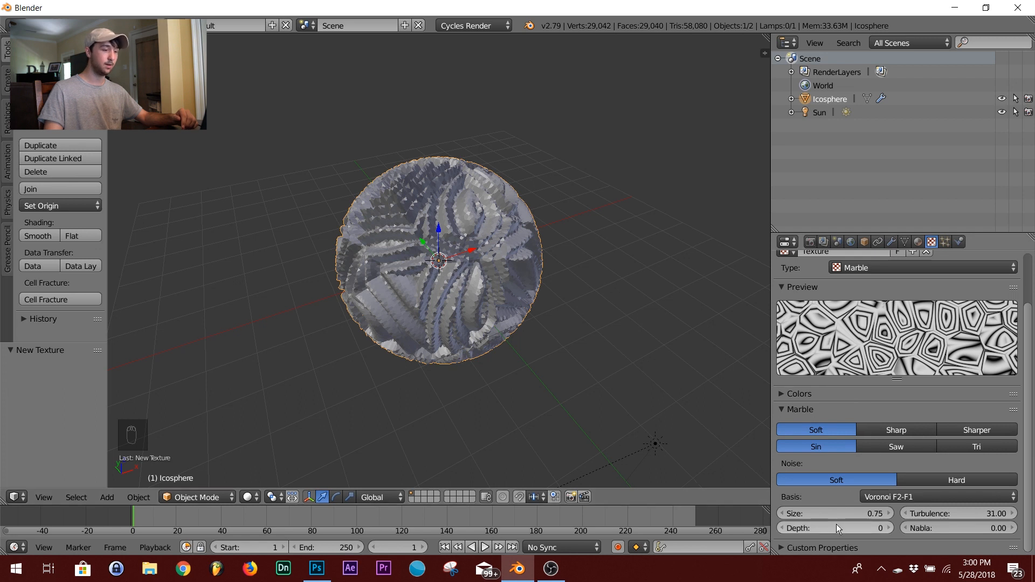
{"action": "left_click_drag", "start_coordinate": [837, 524], "coordinate": [852, 533]}
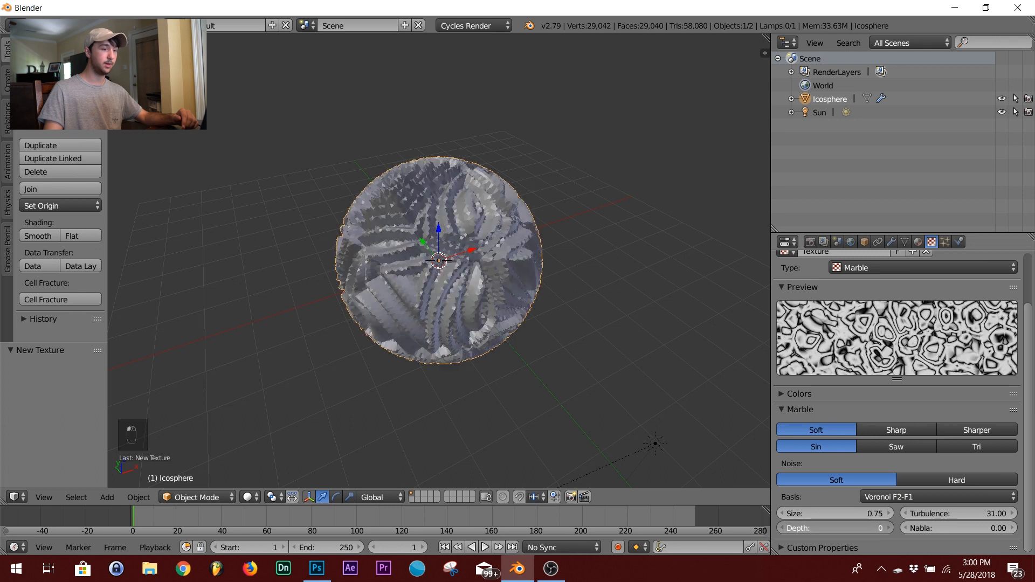
{"action": "left_click", "coordinate": [904, 263]}
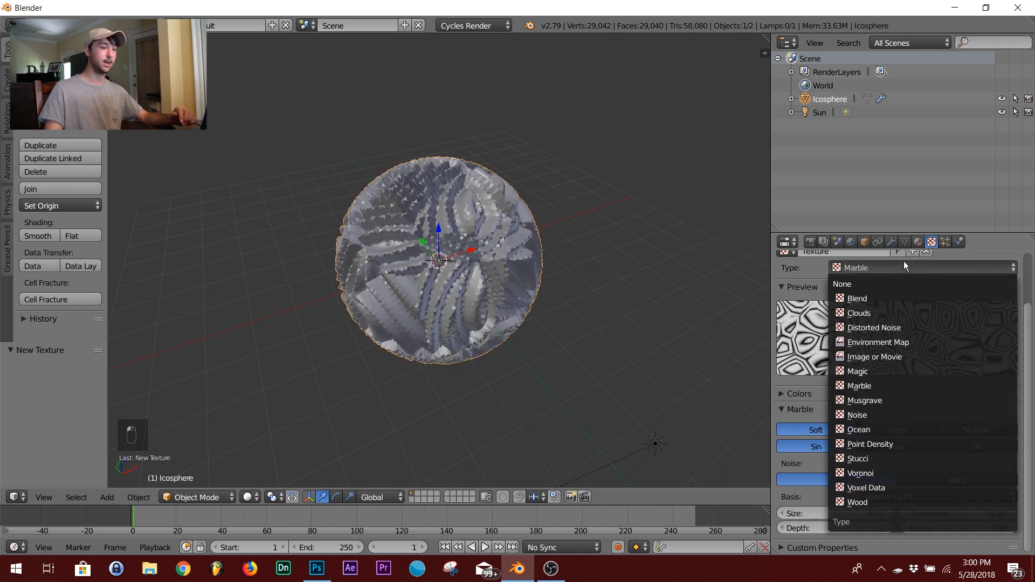
{"action": "left_click", "coordinate": [891, 358]}
Browse for a texture image in the Desktop folder, with the files displayed as thumbnails
{"action": "left_click", "coordinate": [939, 432]}
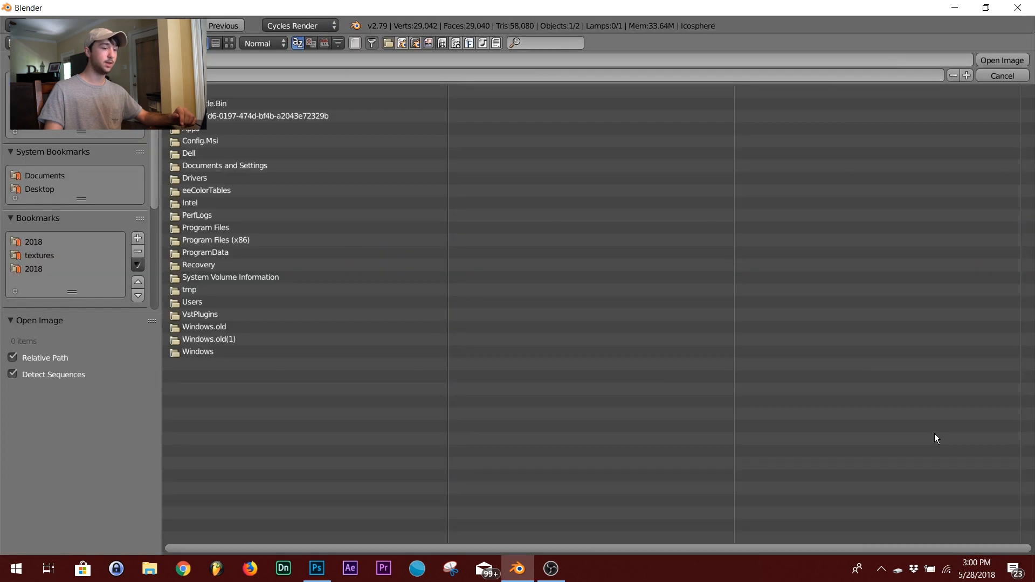
{"action": "left_click", "coordinate": [47, 190]}
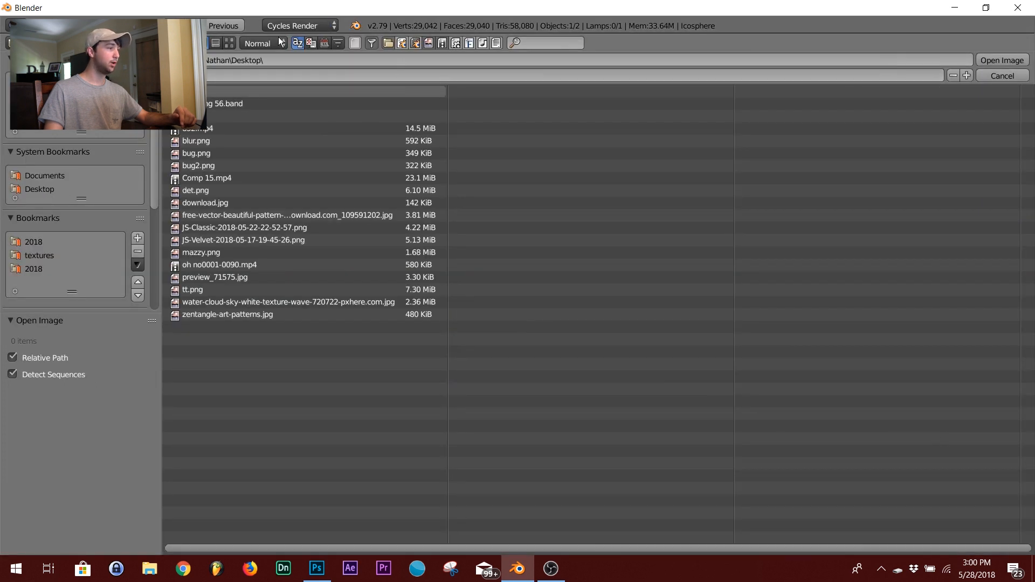
{"action": "left_click", "coordinate": [229, 43]}
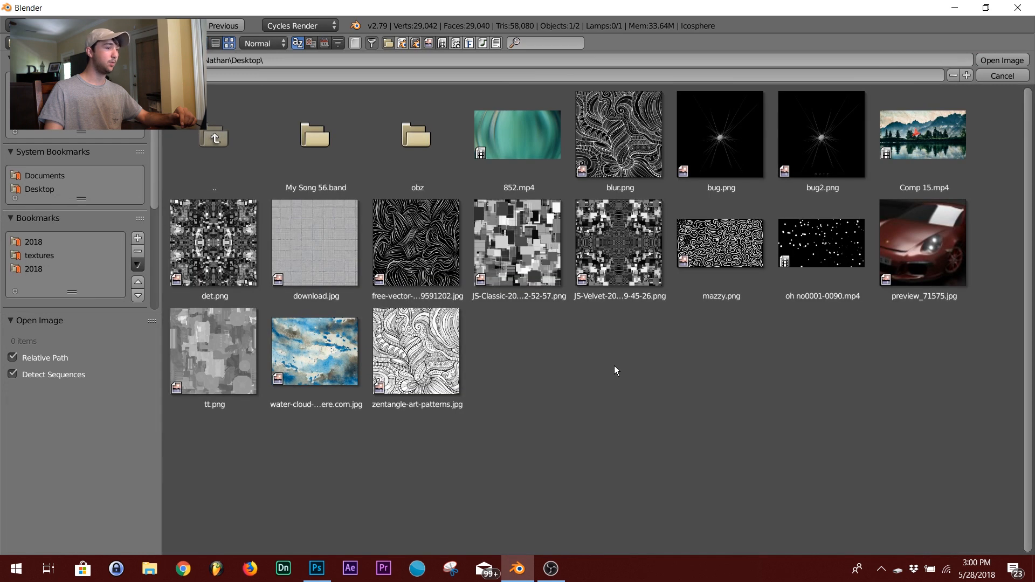
Switch to Photoshop, paint a test brush stroke across the white swirl pattern, undo it, and return to Blender
{"action": "left_click", "coordinate": [309, 566]}
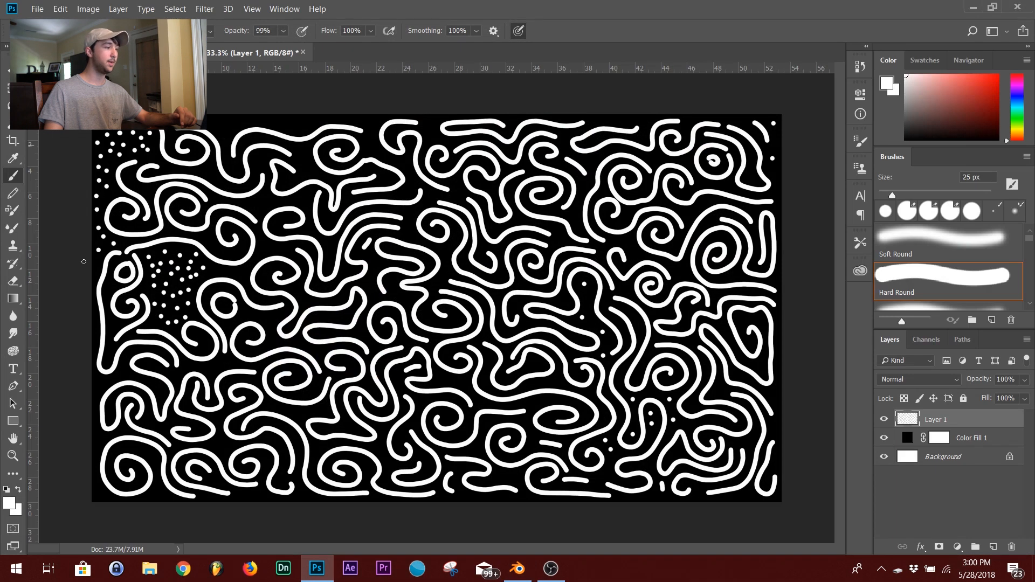
{"action": "mouse_move", "coordinate": [318, 267]}
{"action": "left_mouse_down"}
{"action": "mouse_move", "coordinate": [604, 347]}
{"action": "mouse_move", "coordinate": [477, 282]}
{"action": "left_mouse_up"}
{"action": "key", "text": "ctrl+z"}
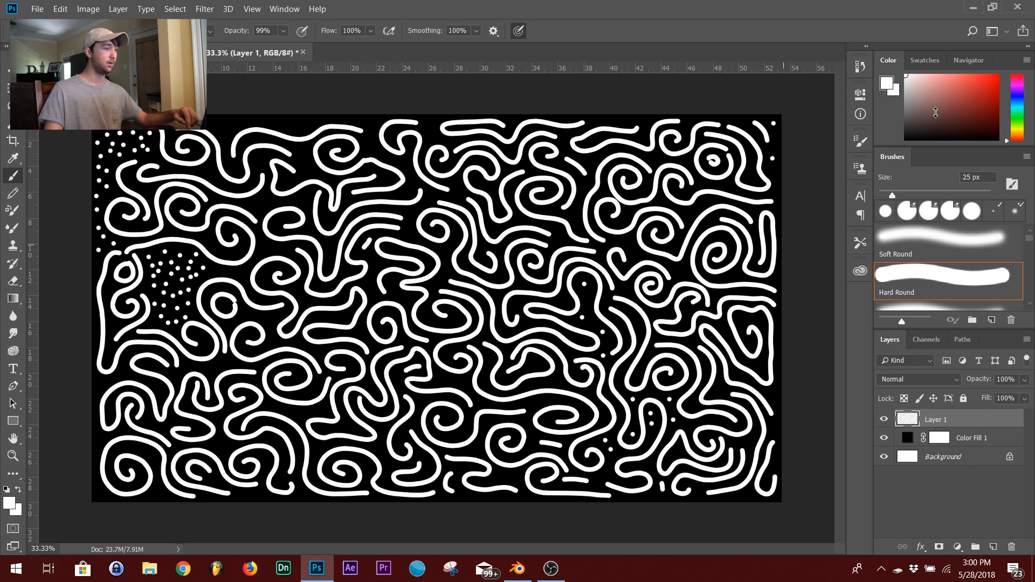
{"action": "left_click", "coordinate": [974, 7]}
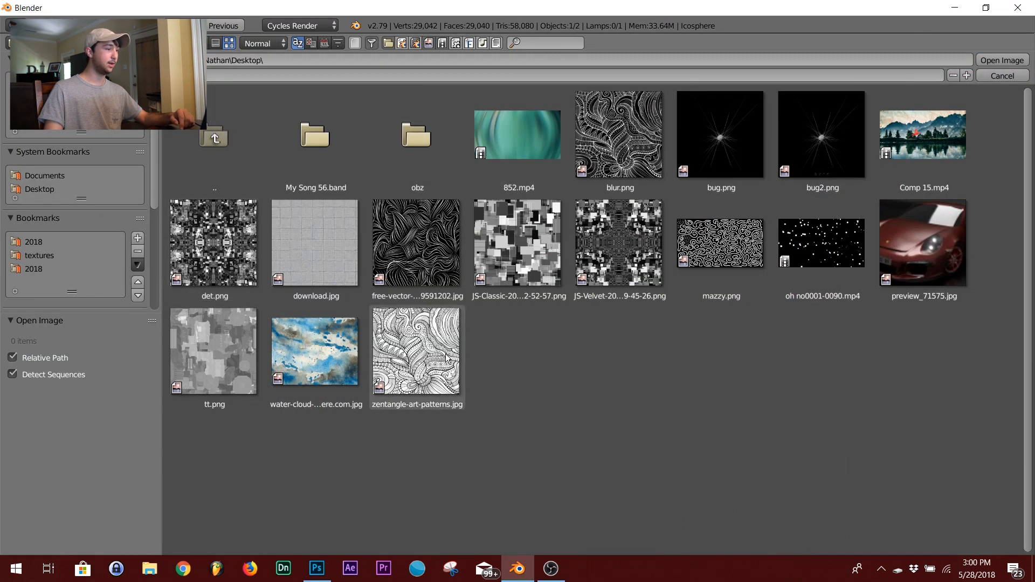
Load mazzy.png as the displacement texture image and raise the Subsurf viewport subdivisions to 3
{"action": "double_click", "coordinate": [720, 242]}
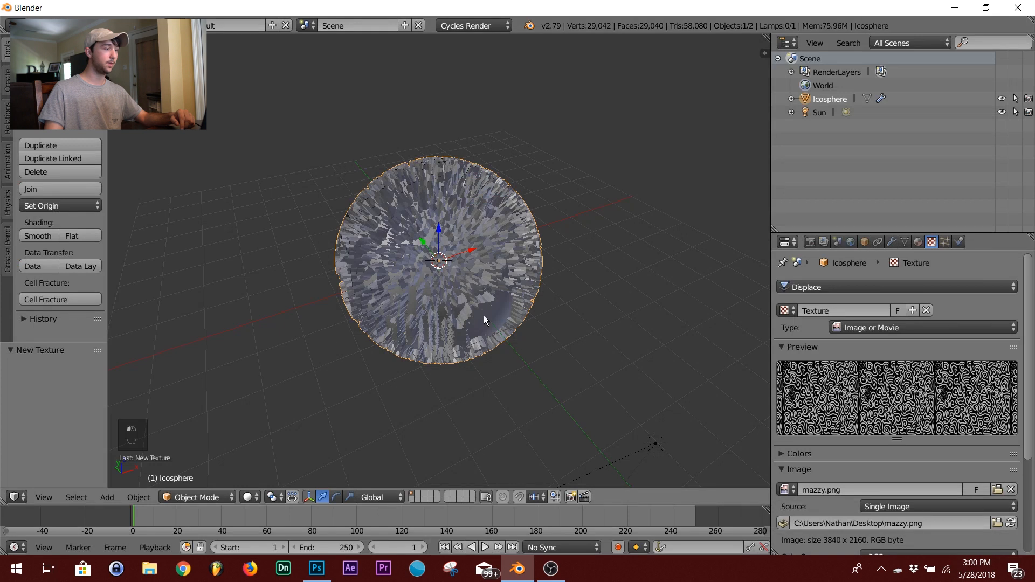
{"action": "left_click", "coordinate": [891, 242]}
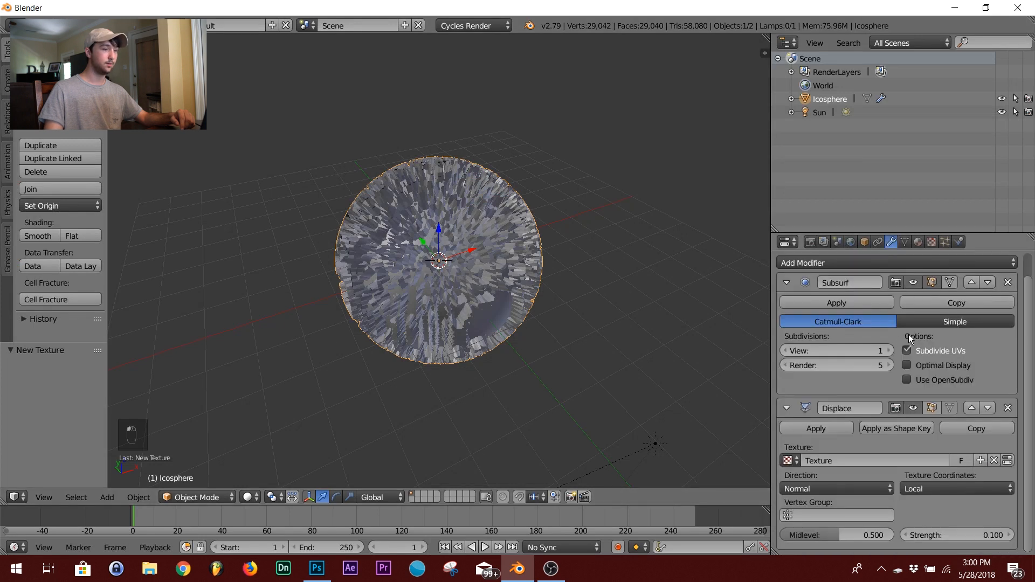
{"action": "left_click", "coordinate": [888, 350]}
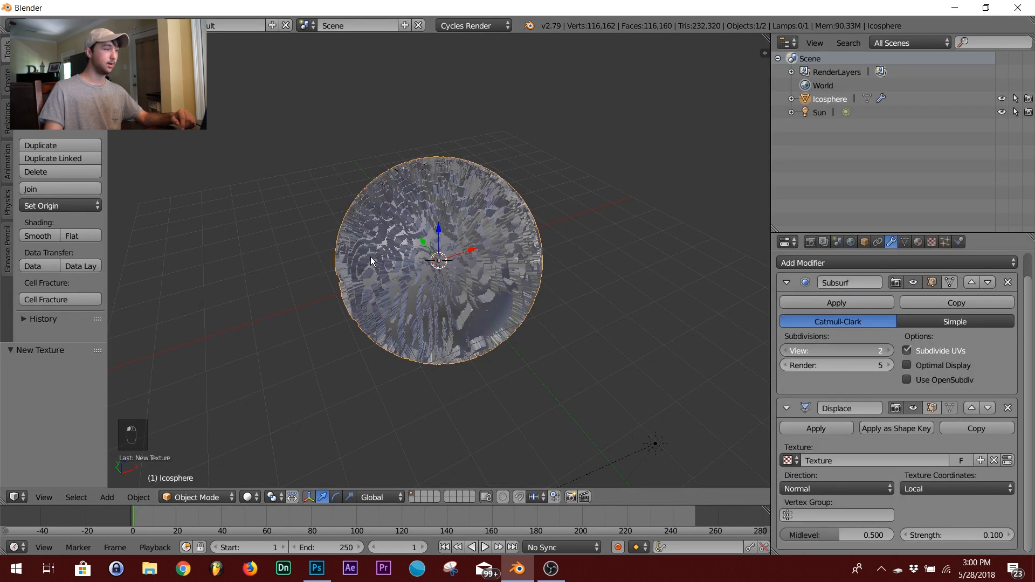
{"action": "middle_click_drag", "start_coordinate": [404, 264], "coordinate": [522, 296]}
{"action": "scroll", "coordinate": [412, 273], "scroll_direction": "up", "scroll_amount": 5}
{"action": "scroll", "coordinate": [415, 273], "scroll_direction": "down", "scroll_amount": 2}
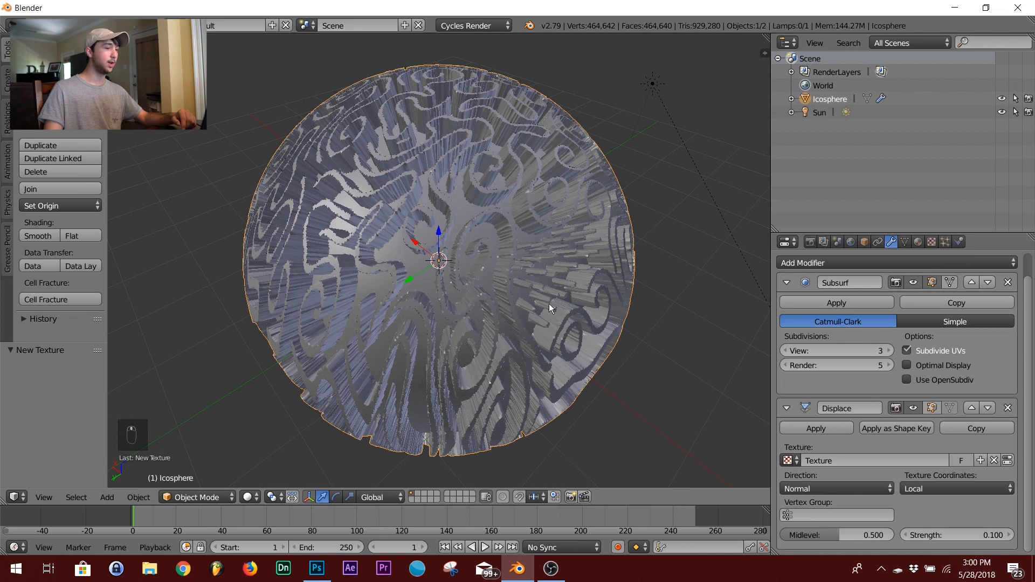
Reduce the Subsurf modifier's viewport subdivisions to 1
{"action": "left_click_drag", "start_coordinate": [881, 348], "coordinate": [836, 348]}
{"action": "scroll", "coordinate": [377, 245], "scroll_direction": "down", "scroll_amount": 3}
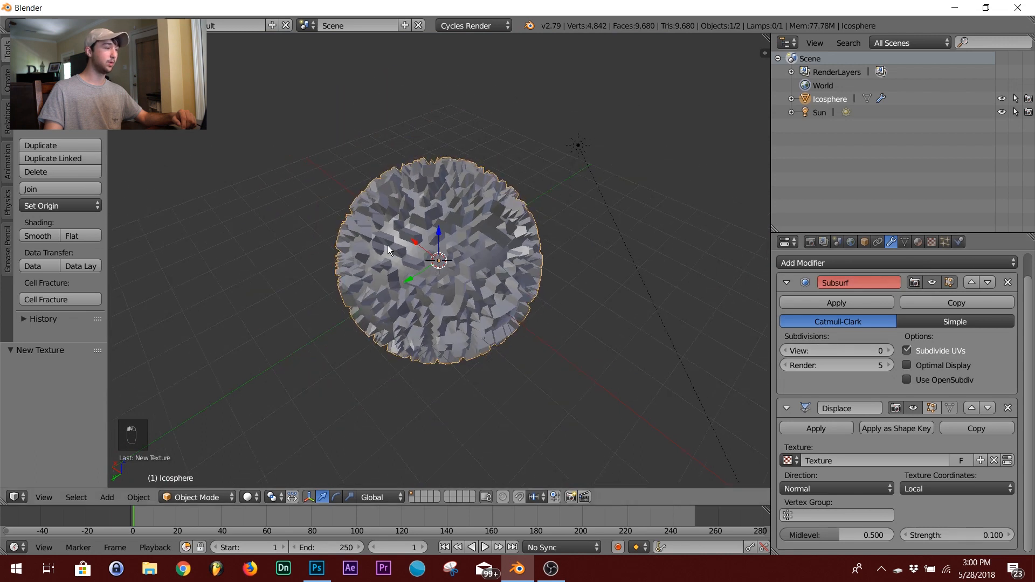
{"action": "left_click", "coordinate": [888, 350]}
{"action": "middle_click_drag", "start_coordinate": [467, 299], "coordinate": [581, 305]}
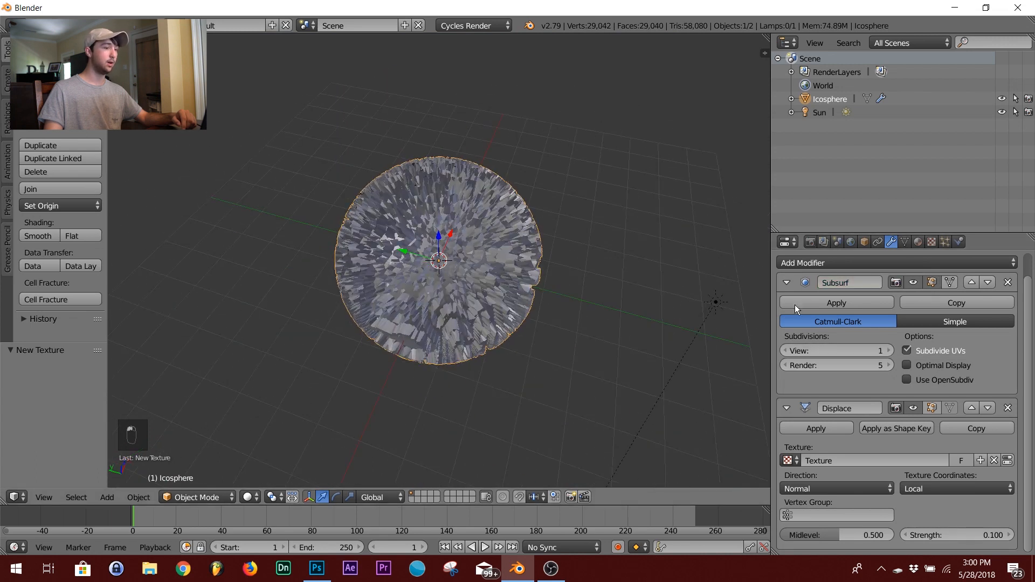
Look through the mazzy.png image texture's settings and examine the displaced icosphere from different sides
{"action": "left_click", "coordinate": [932, 241]}
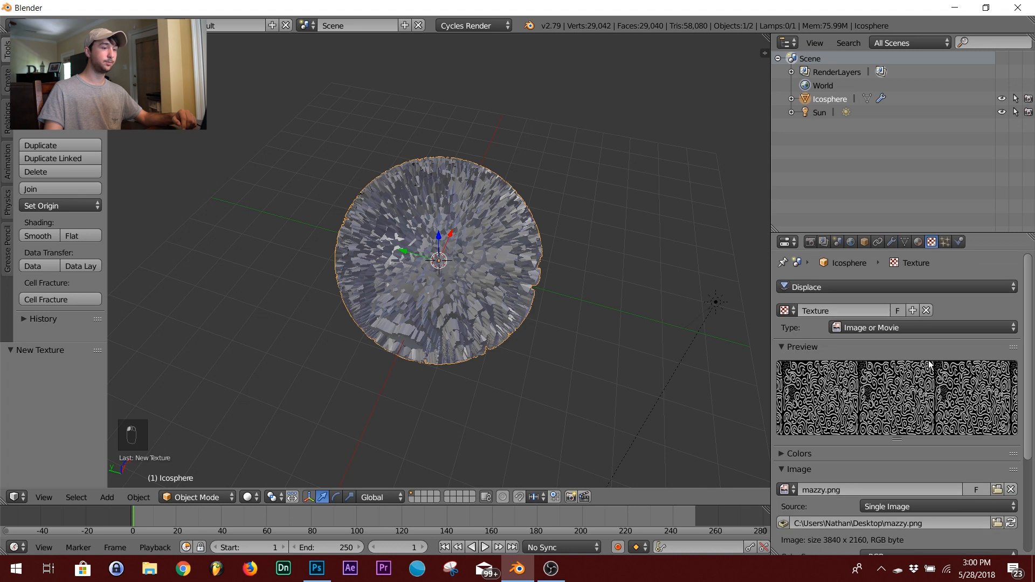
{"action": "scroll", "coordinate": [913, 380], "scroll_direction": "down", "scroll_amount": 3}
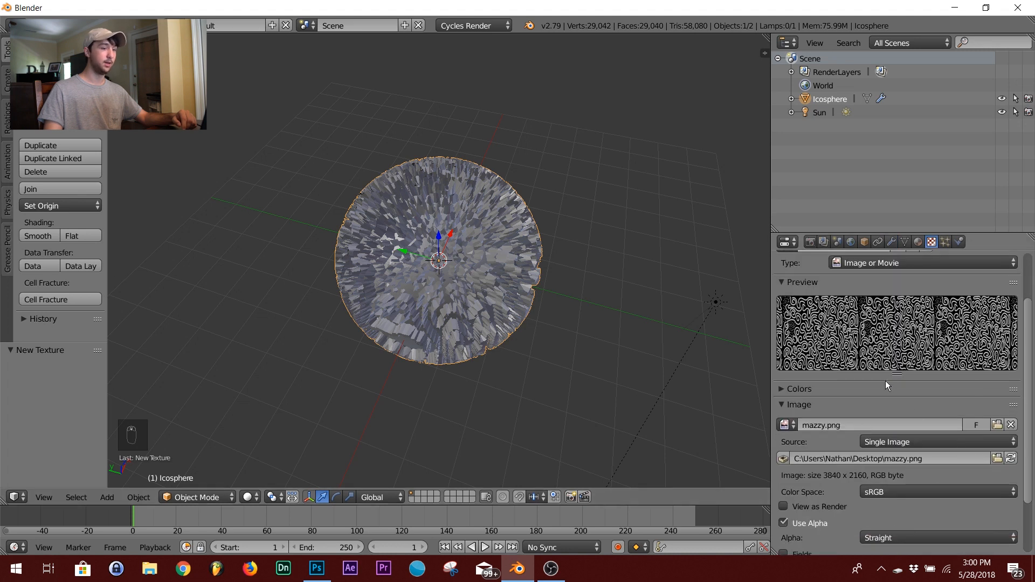
{"action": "scroll", "coordinate": [878, 414], "scroll_direction": "down", "scroll_amount": 3}
{"action": "scroll", "coordinate": [505, 384], "scroll_direction": "up", "scroll_amount": 5}
{"action": "scroll", "coordinate": [505, 384], "scroll_direction": "down", "scroll_amount": 4}
{"action": "scroll", "coordinate": [437, 300], "scroll_direction": "up", "scroll_amount": 1}
{"action": "middle_click_drag", "start_coordinate": [437, 300], "coordinate": [442, 278]}
{"action": "scroll", "coordinate": [442, 278], "scroll_direction": "down", "scroll_amount": 3}
{"action": "middle_click_drag", "start_coordinate": [529, 267], "coordinate": [396, 260]}
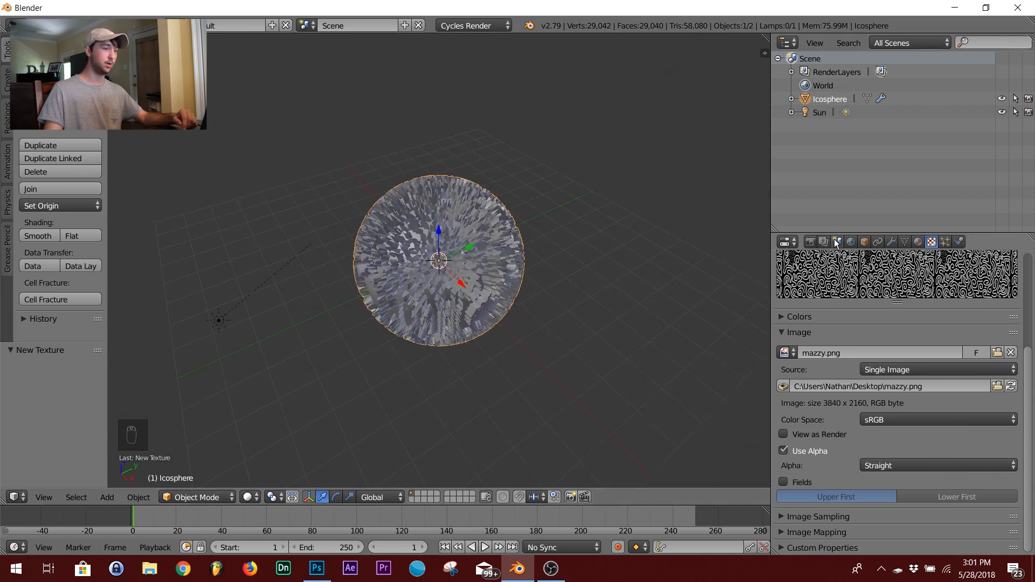